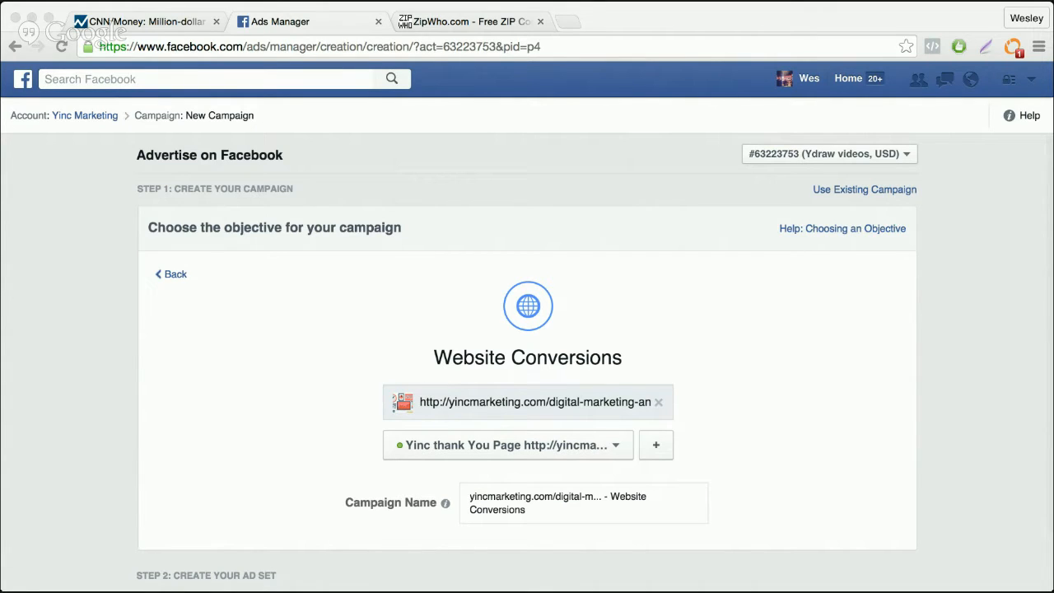
Step: Switch to the ZipWho site and return to its home page to start a fresh ZIP code search
left_click(831, 359)
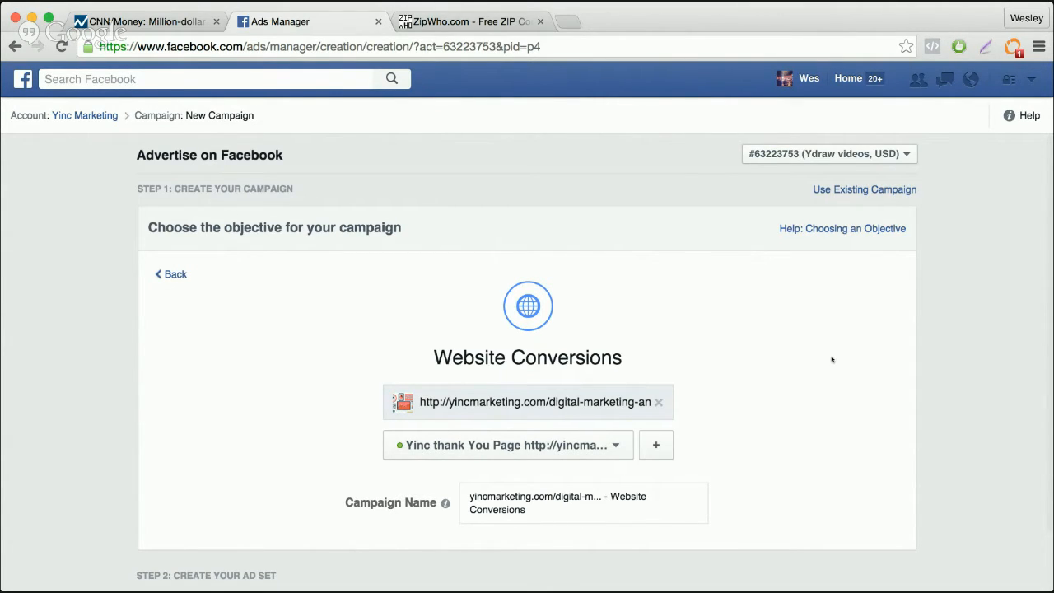
left_click(465, 21)
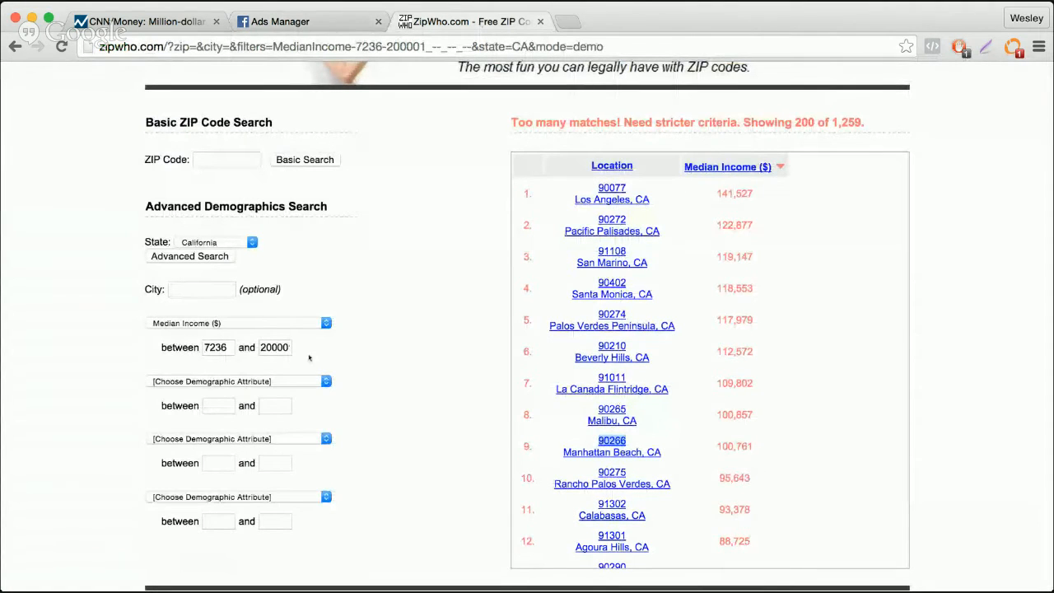
scroll(308, 357, "up", 3)
left_click(544, 93)
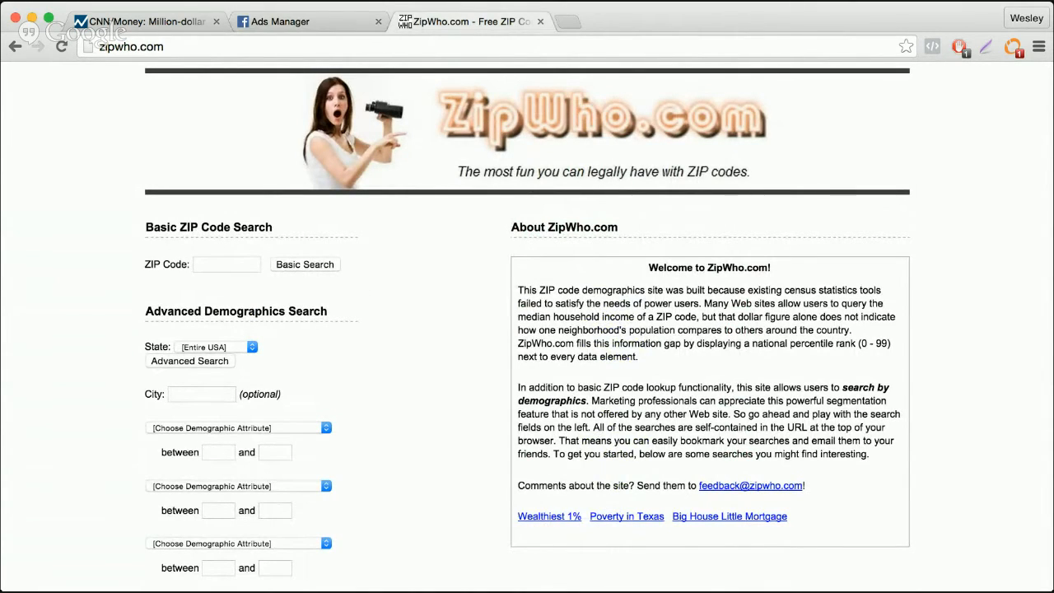
Step: Search California ZIP codes by median income between 7236 and 200001 and examine the ranked locations
left_click(205, 417)
scroll(416, 355, "down", 1)
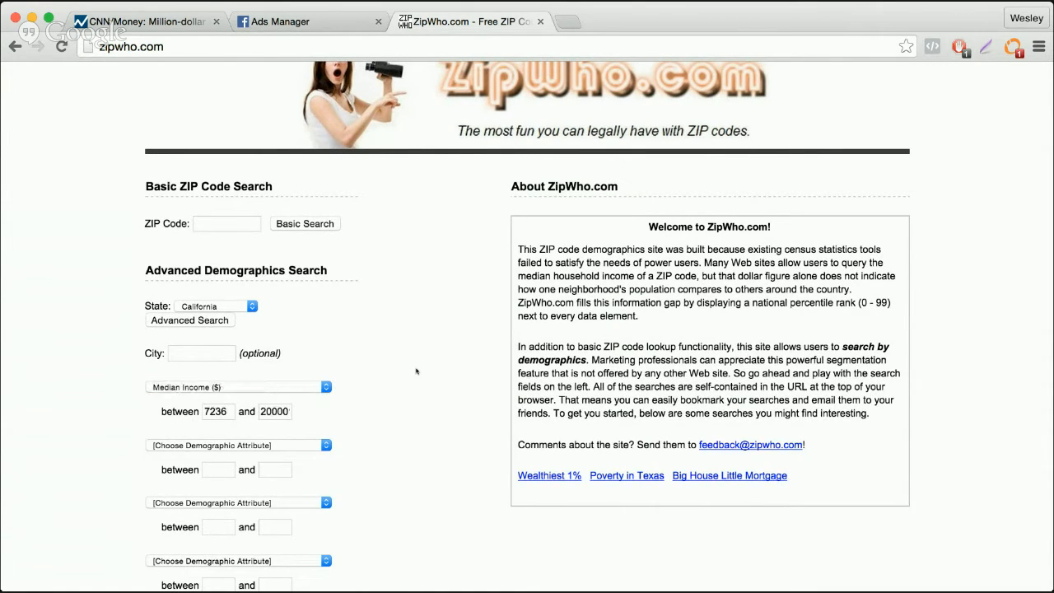
scroll(416, 370, "down", 1)
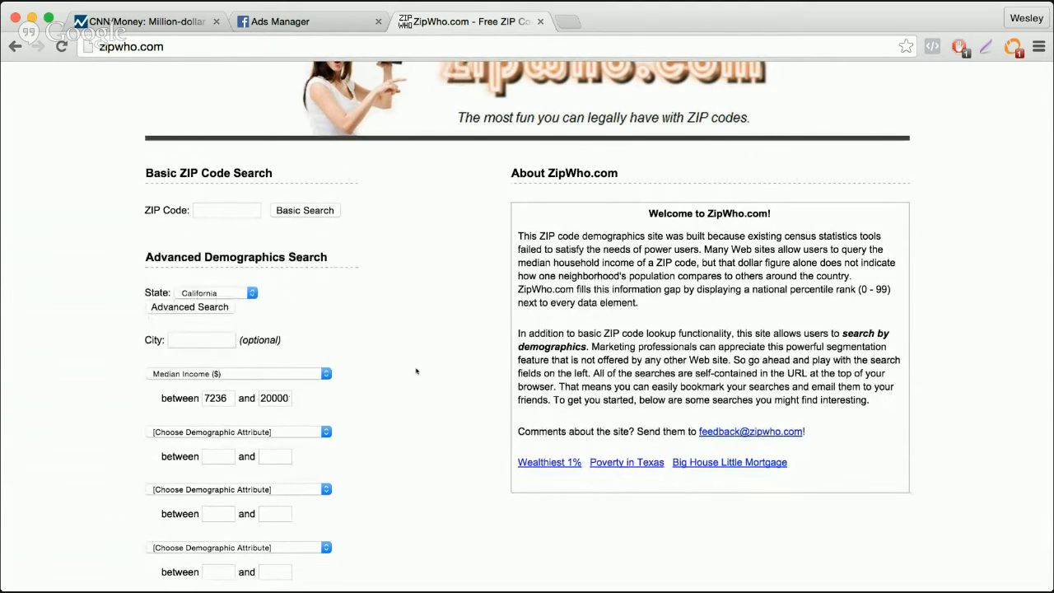
left_click(197, 308)
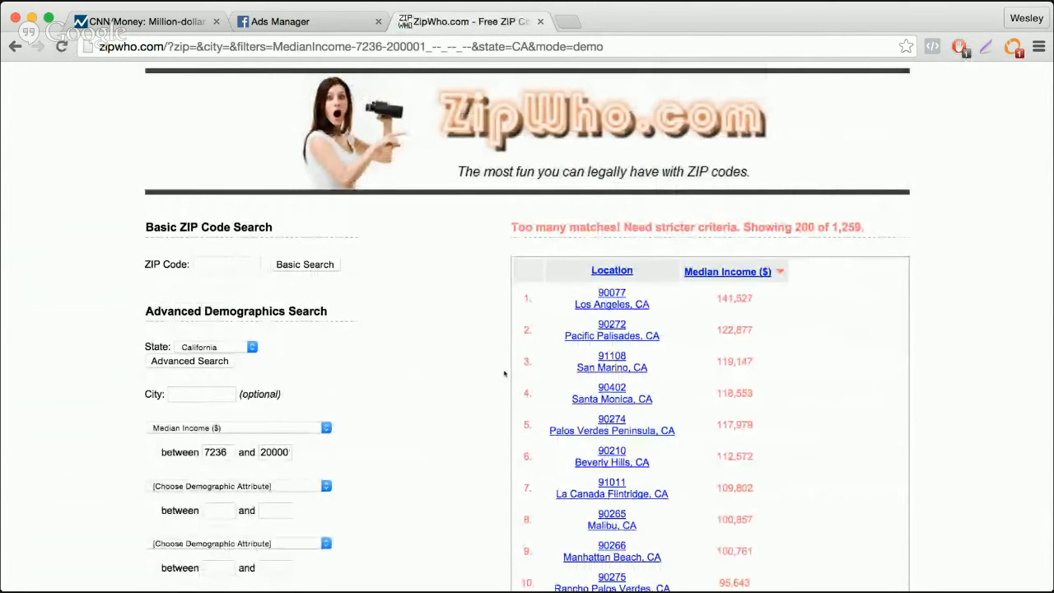
scroll(503, 374, "down", 1)
scroll(504, 374, "down", 1)
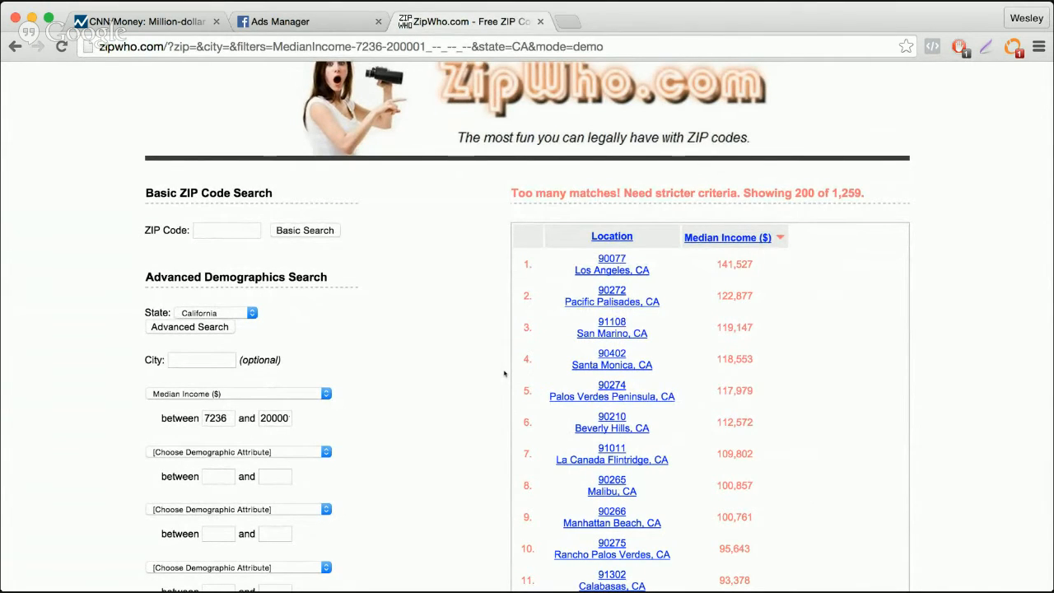
Step: Switch back to Facebook Ads Manager and review the campaign objective and the ZIP codes targeted in the ad set's locations
left_click(313, 23)
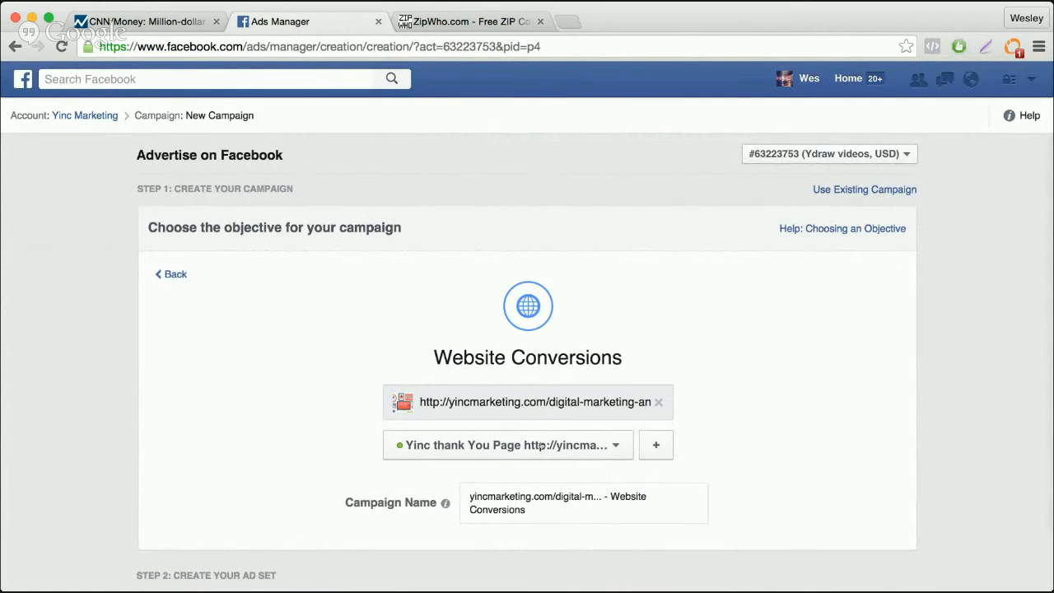
left_click_drag(430, 357, 650, 358)
left_click(778, 461)
scroll(779, 461, "down", 10)
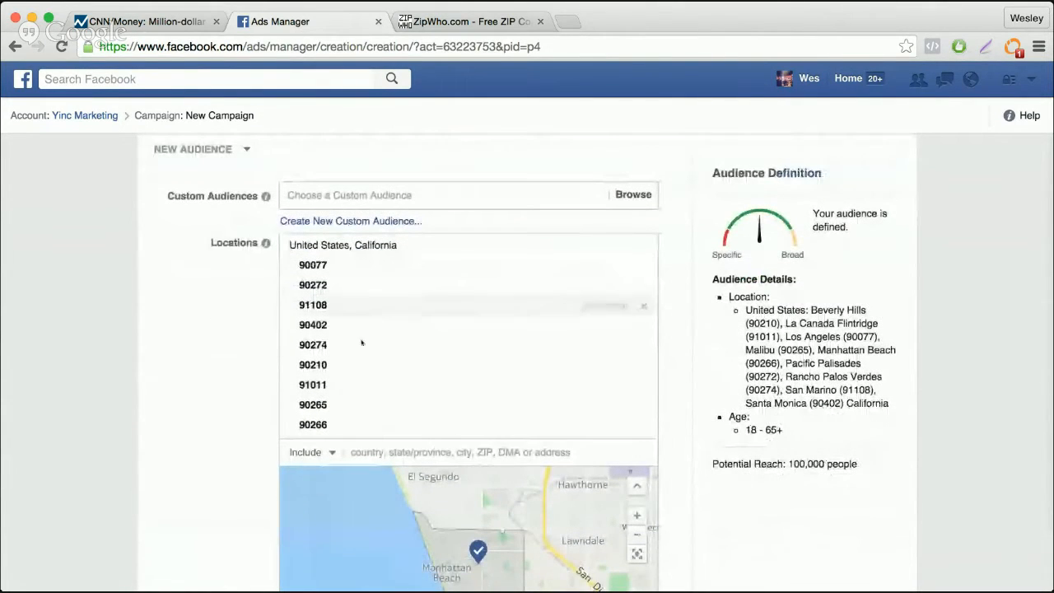
scroll(187, 420, "down", 2)
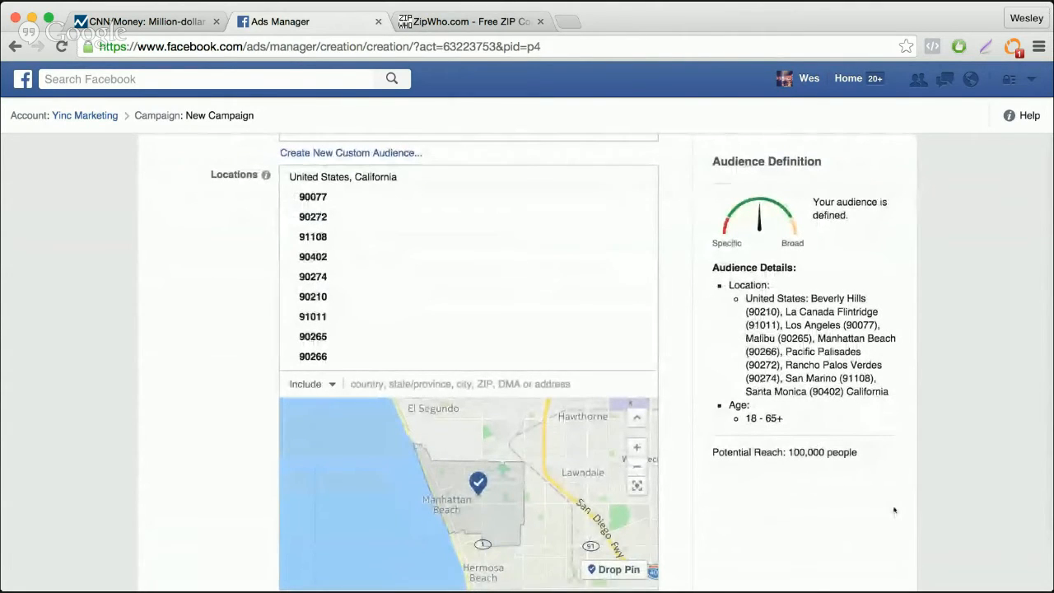
scroll(894, 511, "down", 1)
scroll(894, 511, "down", 4)
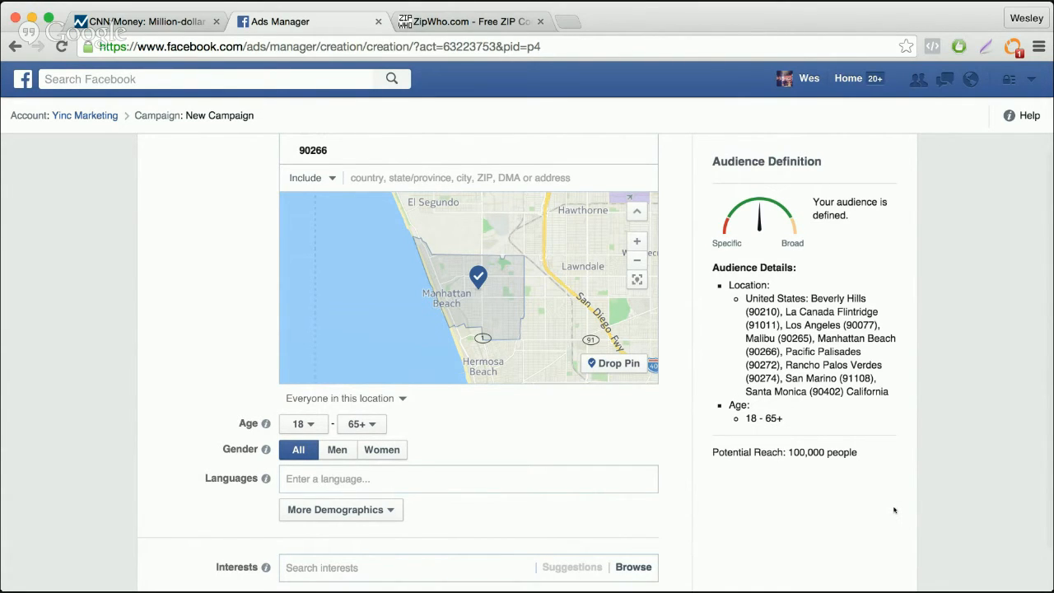
Step: Set the minimum age of the ad set's audience to 33
scroll(894, 510, "down", 1)
left_click(302, 374)
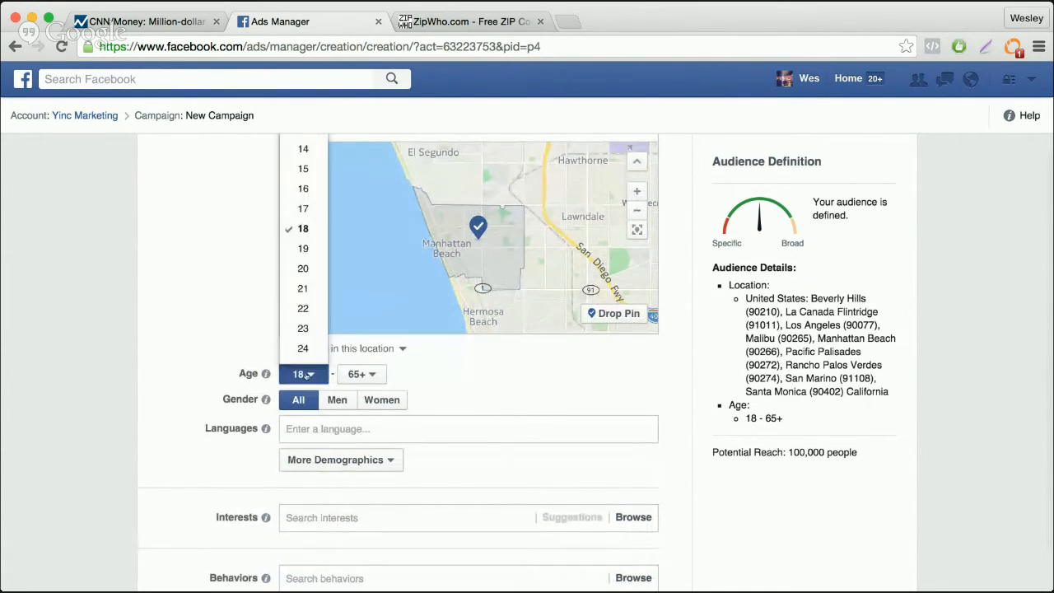
scroll(312, 326, "down", 4)
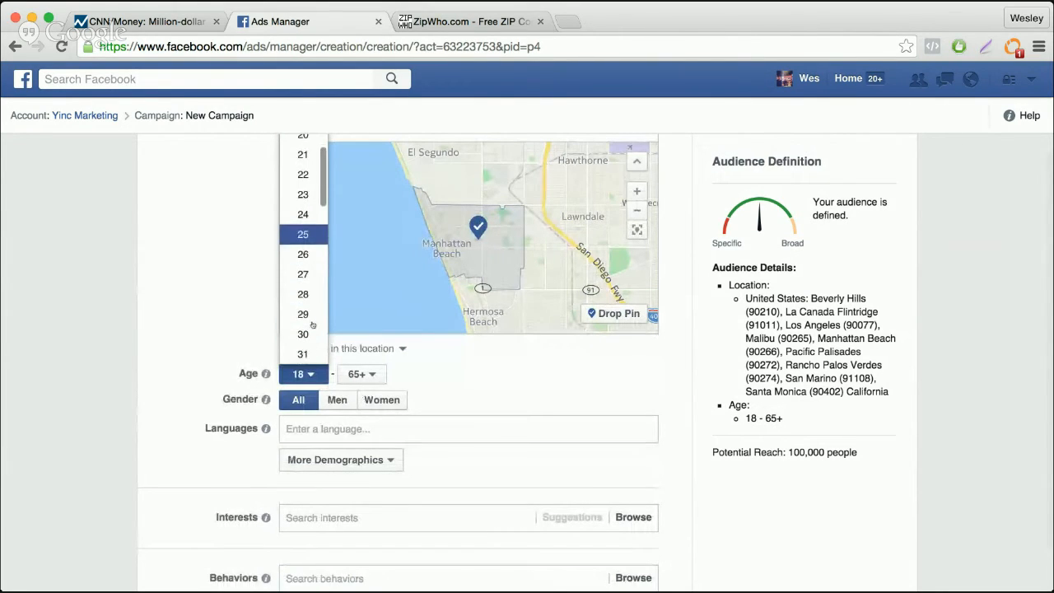
scroll(312, 326, "down", 2)
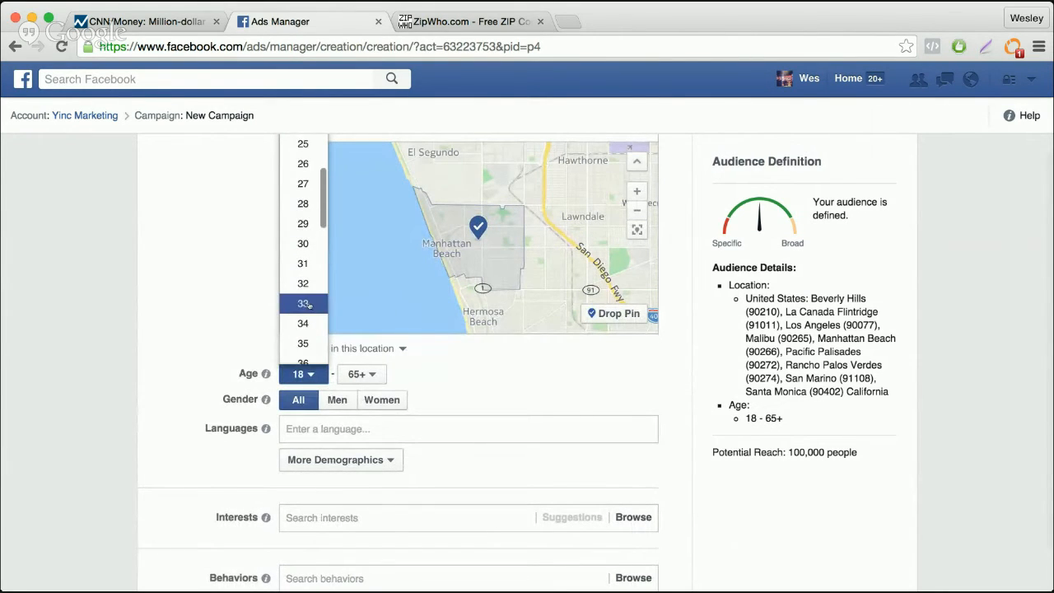
left_click(304, 303)
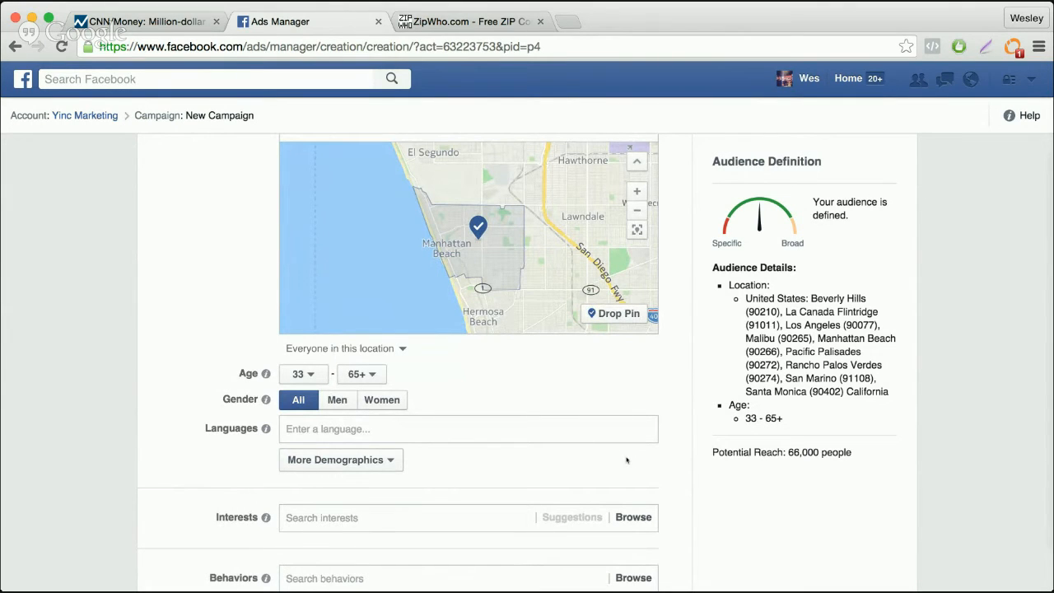
Step: Add the job role behaviors Administration and managerial and Corporate executives to the audience targeting
scroll(625, 461, "down", 1)
scroll(626, 460, "down", 4)
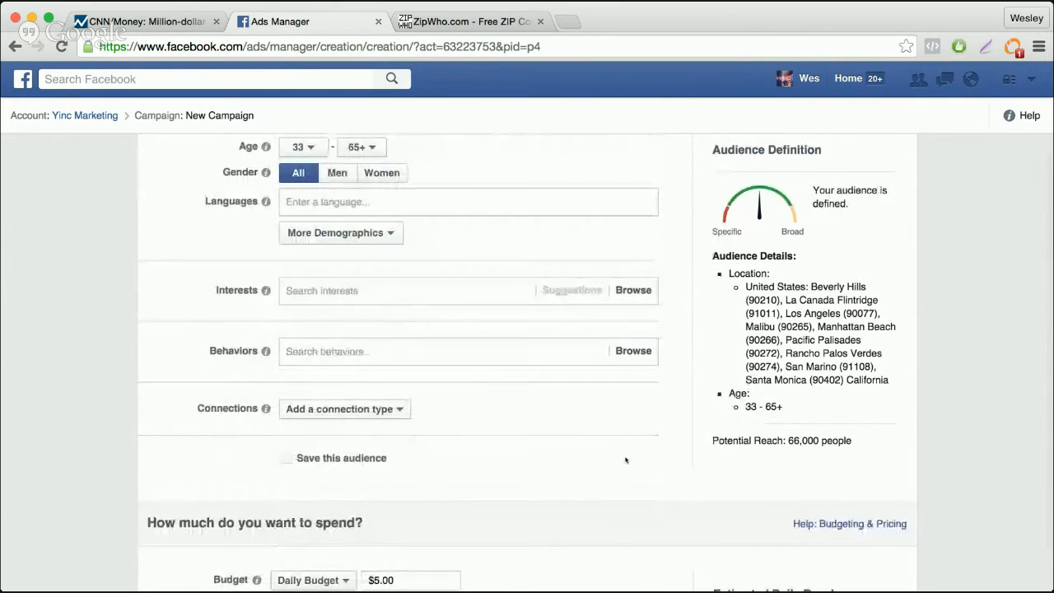
left_click(490, 361)
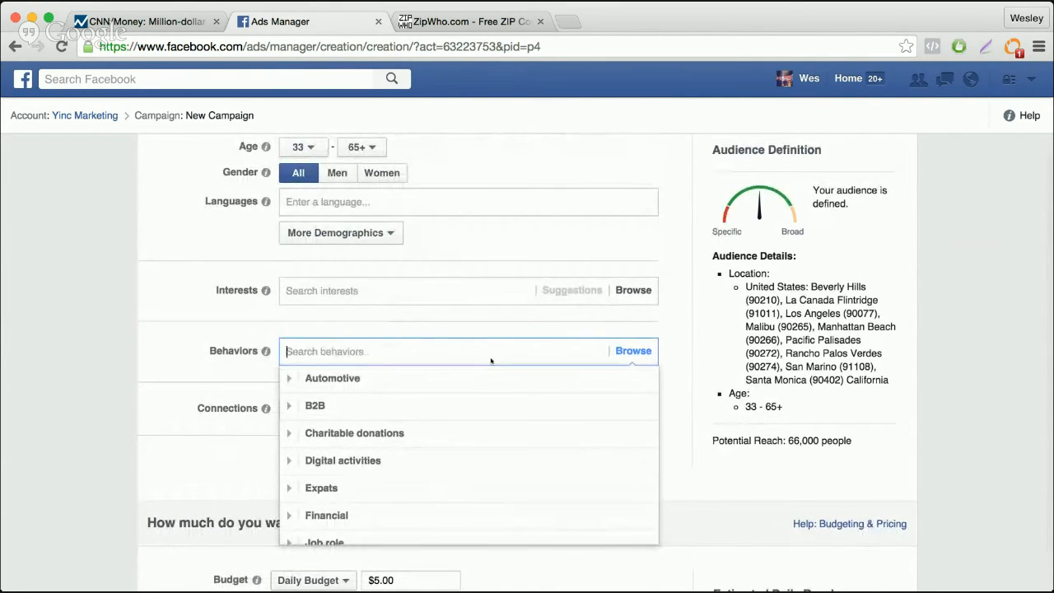
scroll(463, 505, "down", 3)
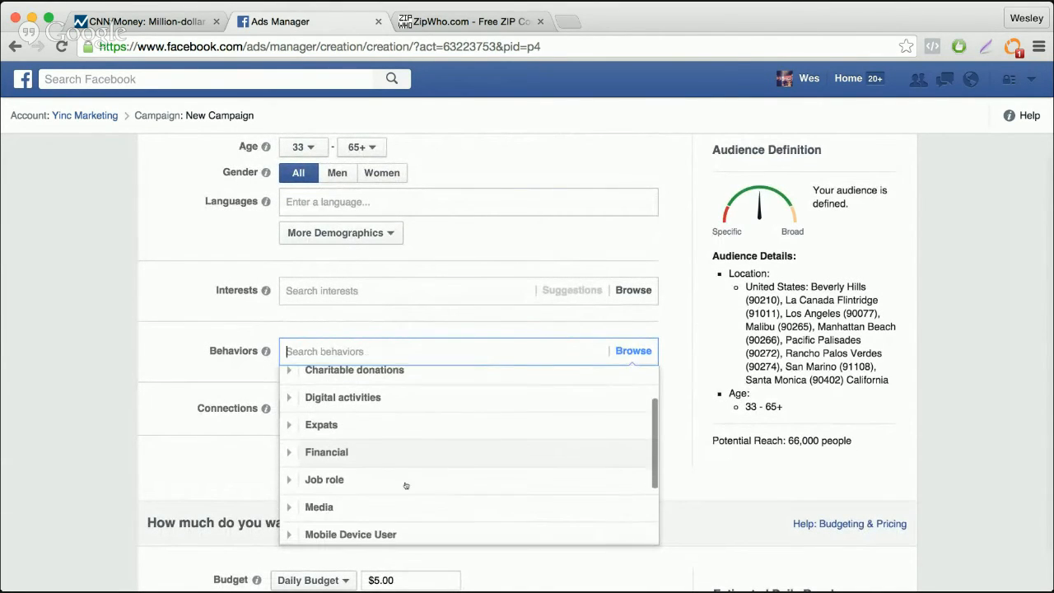
left_click(298, 479)
scroll(371, 445, "down", 2)
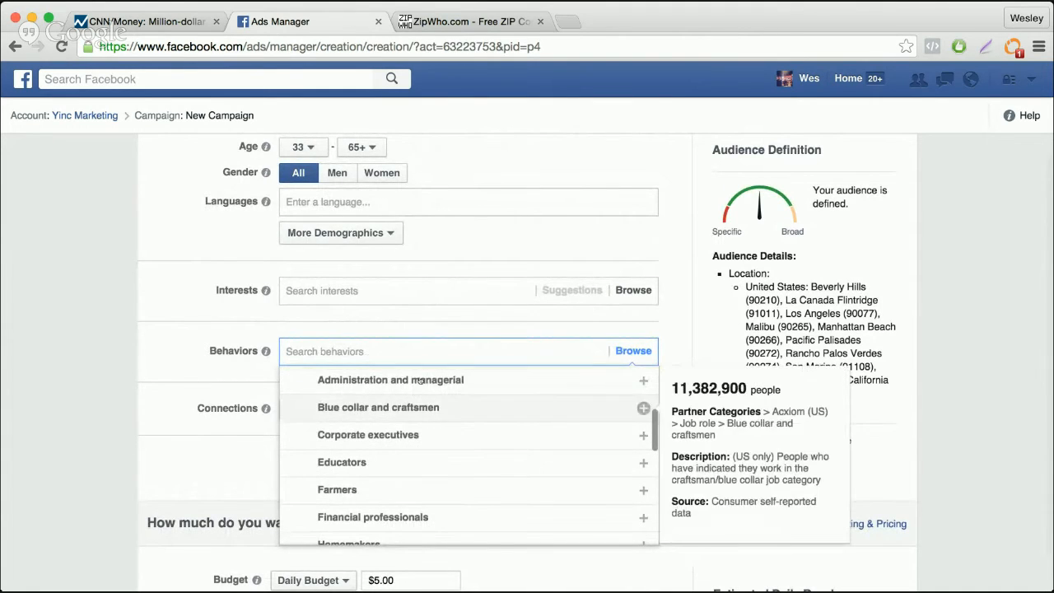
left_click(424, 378)
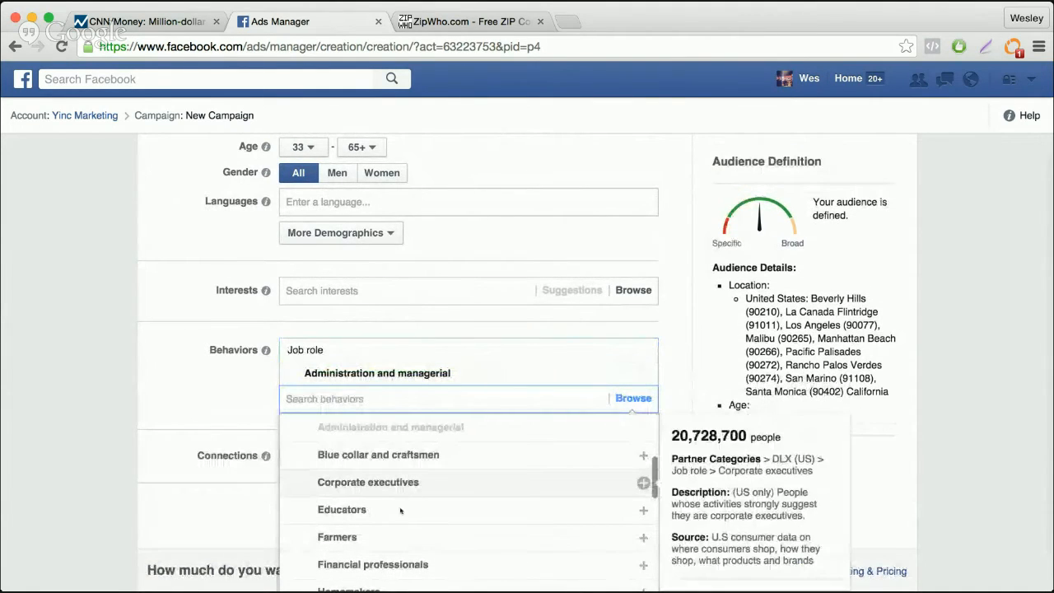
left_click(404, 486)
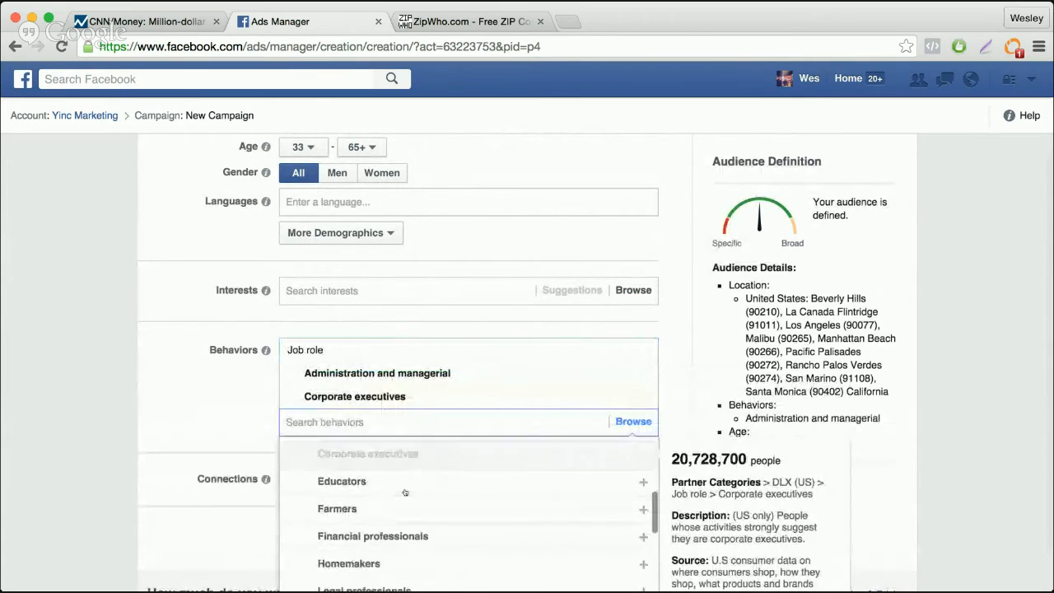
Step: Add the Self-employed job role to the audience behaviors and close the list of behaviors
scroll(405, 492, "down", 1)
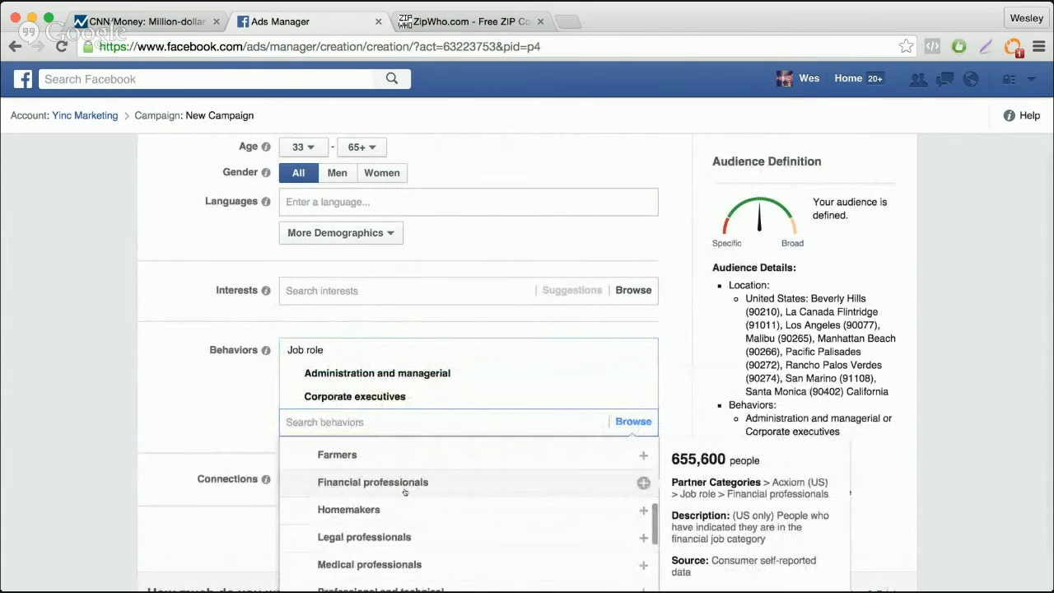
scroll(404, 492, "down", 1)
scroll(405, 493, "down", 5)
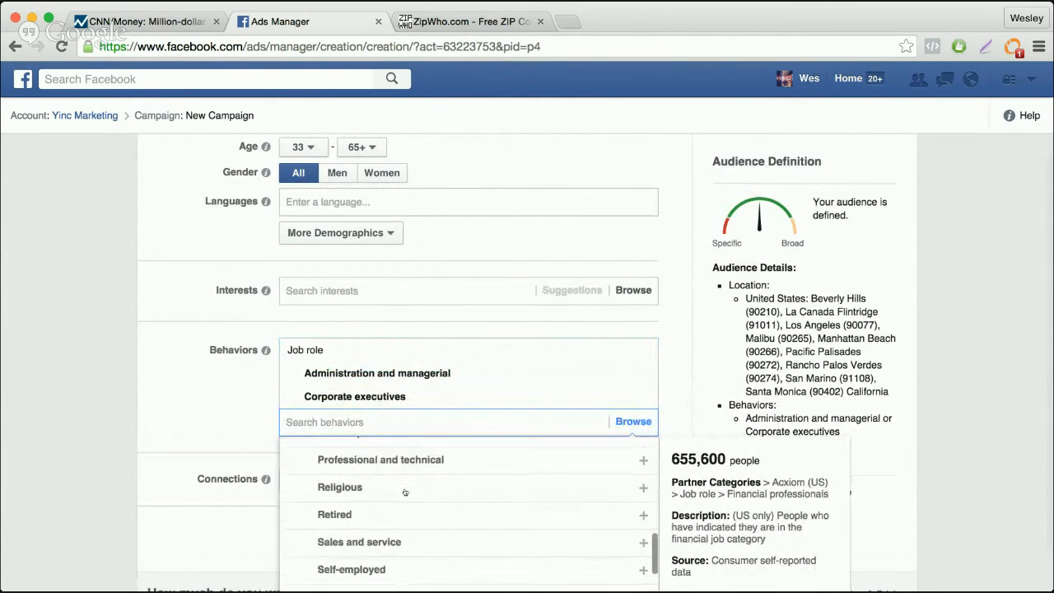
left_click(398, 514)
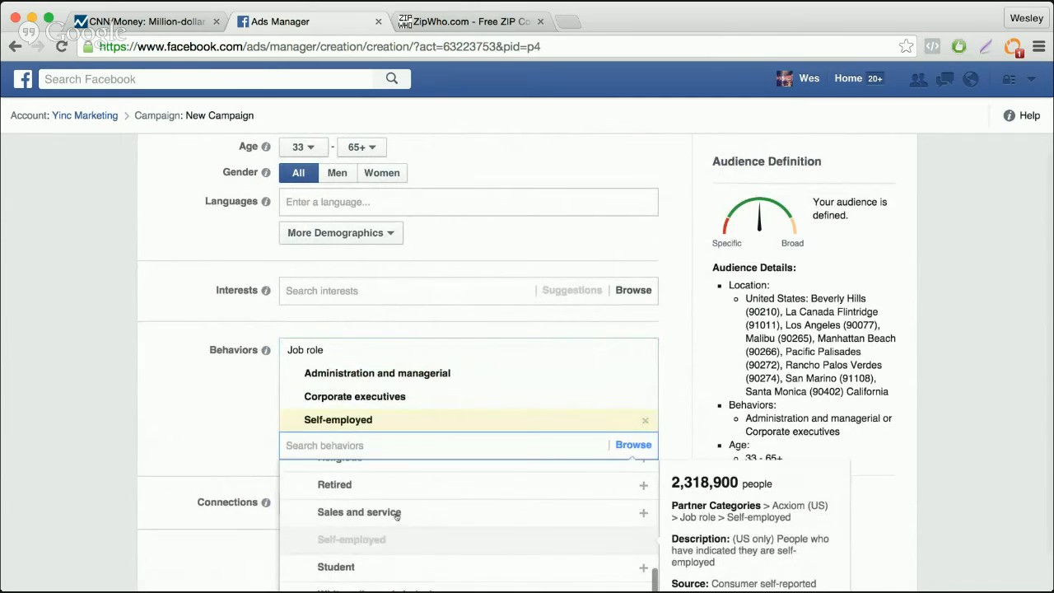
left_click(149, 452)
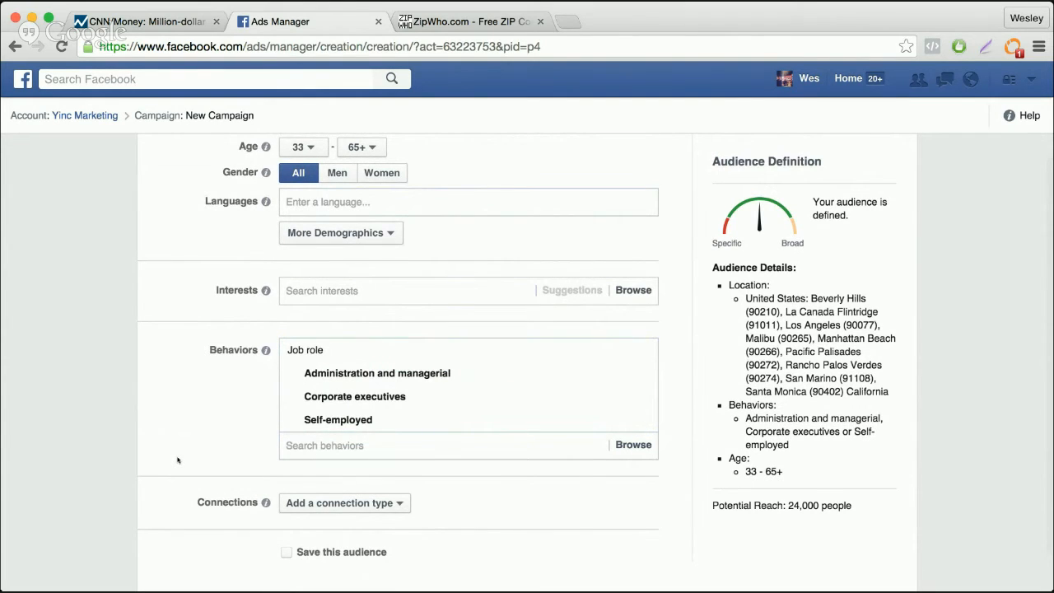
Step: Review the audience setup, checking the locations, map, age range, selected behaviors and potential reach
scroll(177, 459, "down", 2)
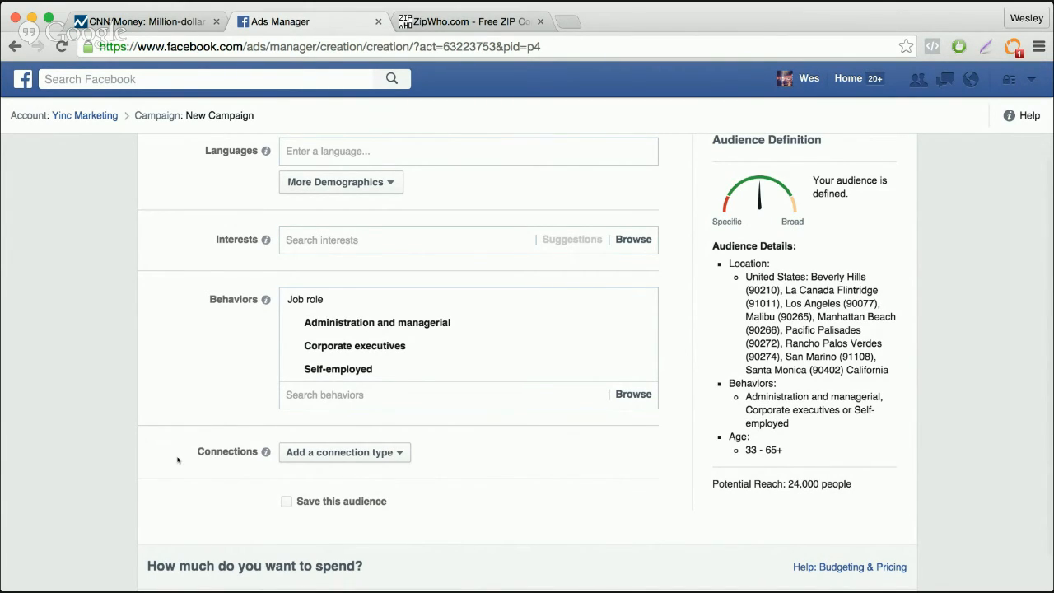
scroll(177, 461, "down", 1)
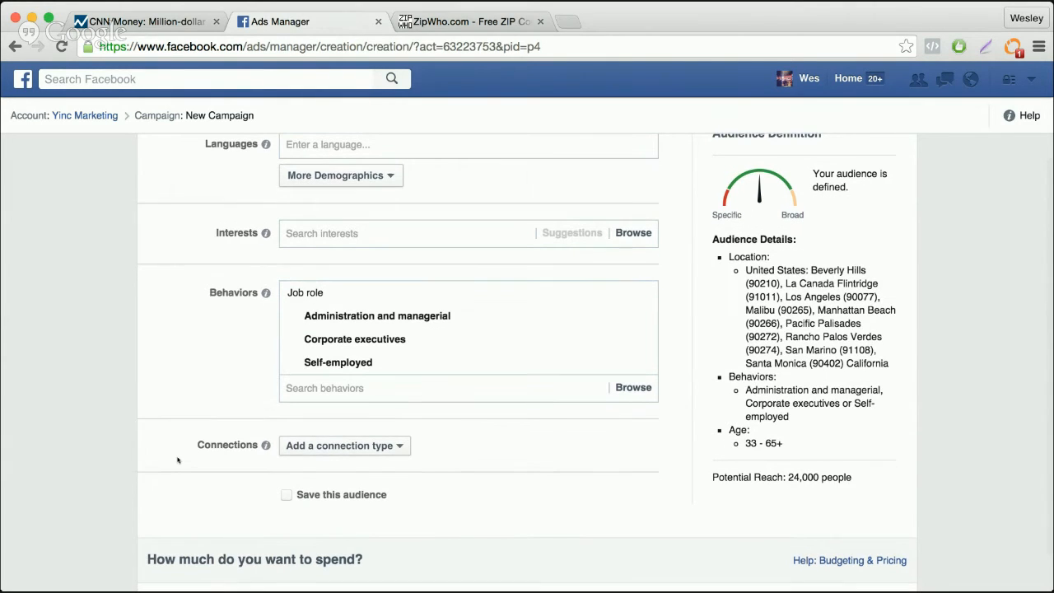
scroll(177, 460, "up", 10)
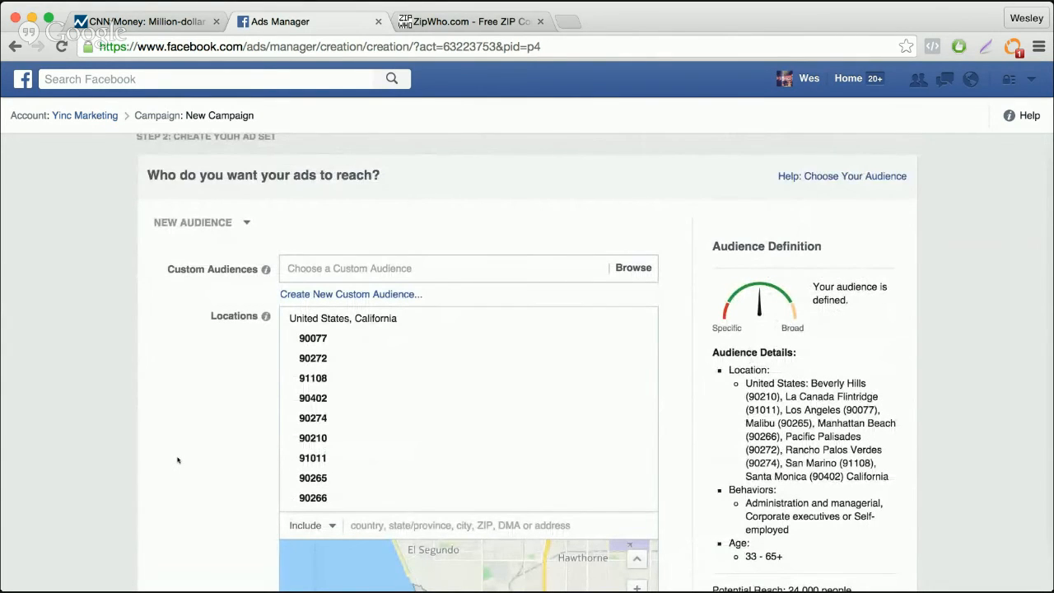
scroll(322, 440, "down", 5)
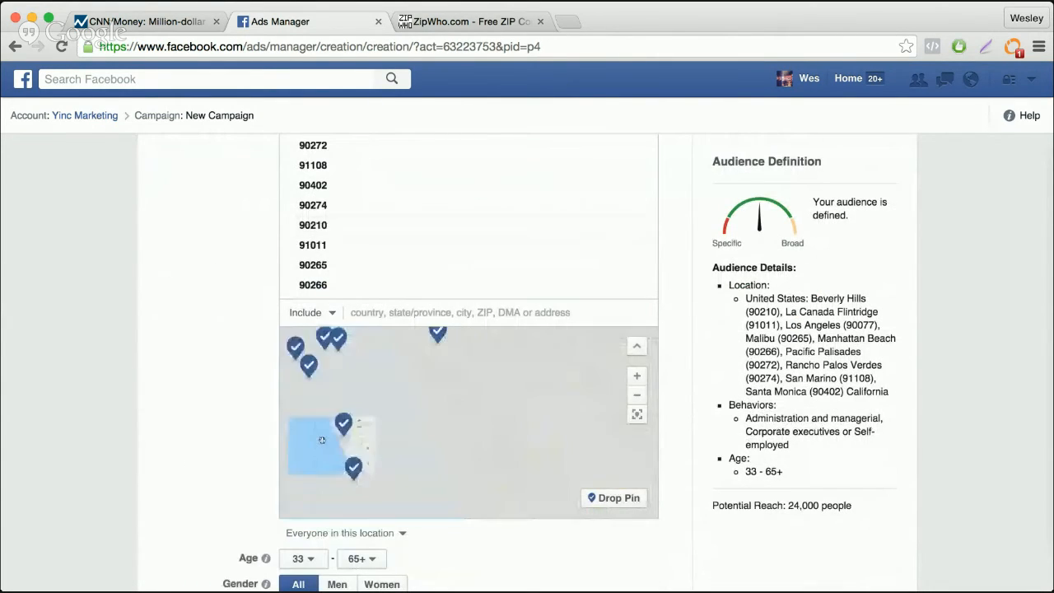
scroll(198, 486, "down", 3)
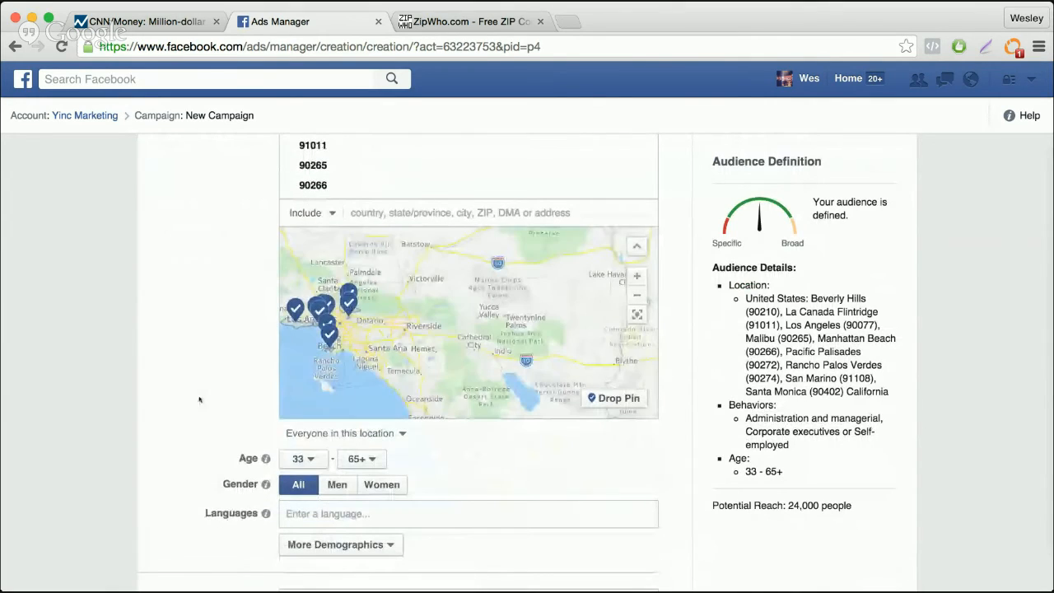
scroll(198, 399, "down", 4)
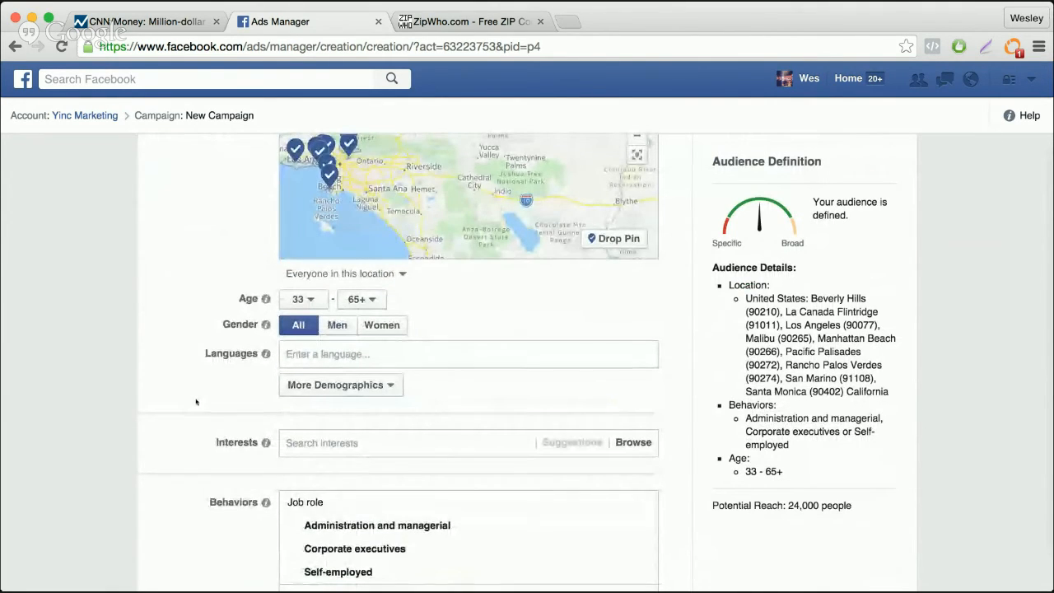
scroll(196, 401, "down", 4)
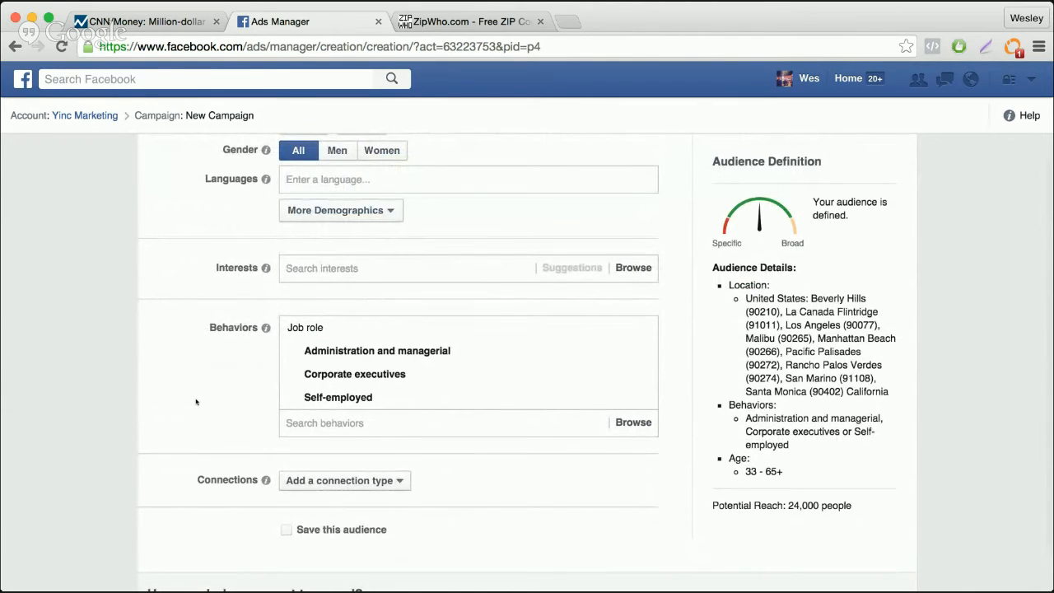
Step: Set the ad set's daily budget to $15.00
scroll(196, 402, "down", 7)
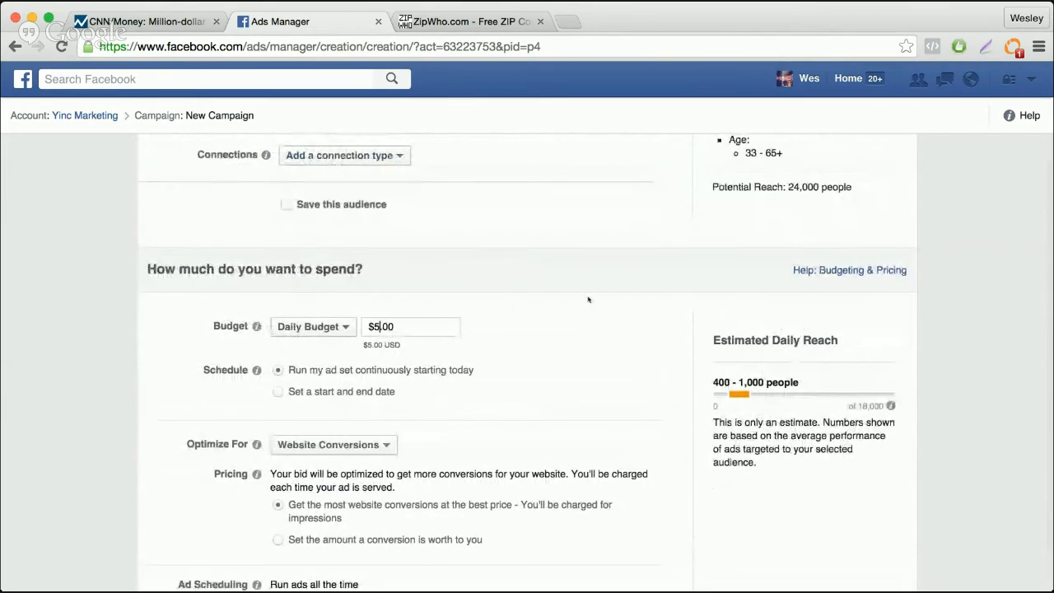
type("1")
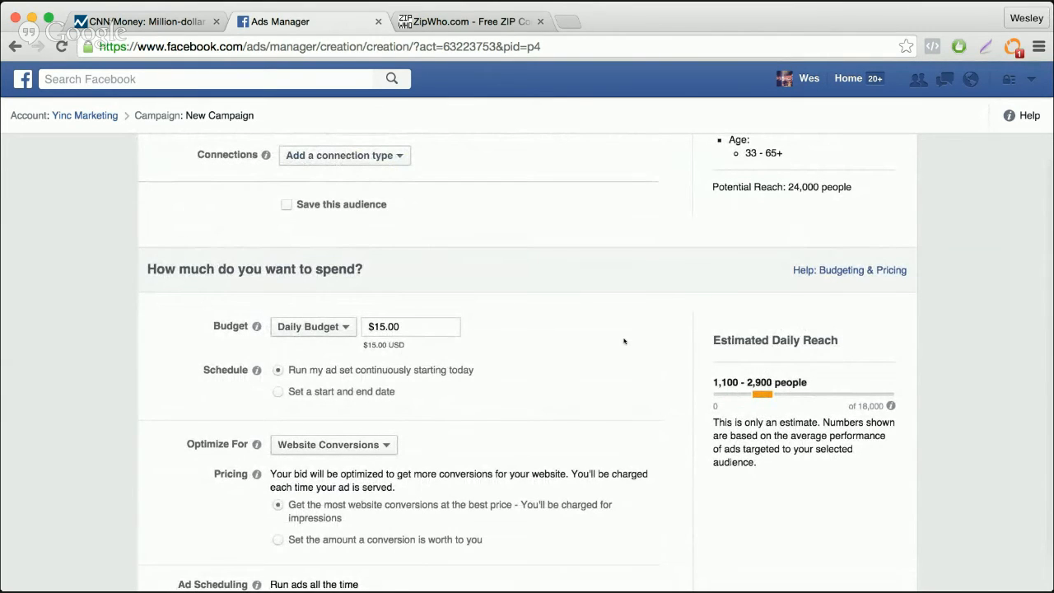
scroll(624, 341, "down", 5)
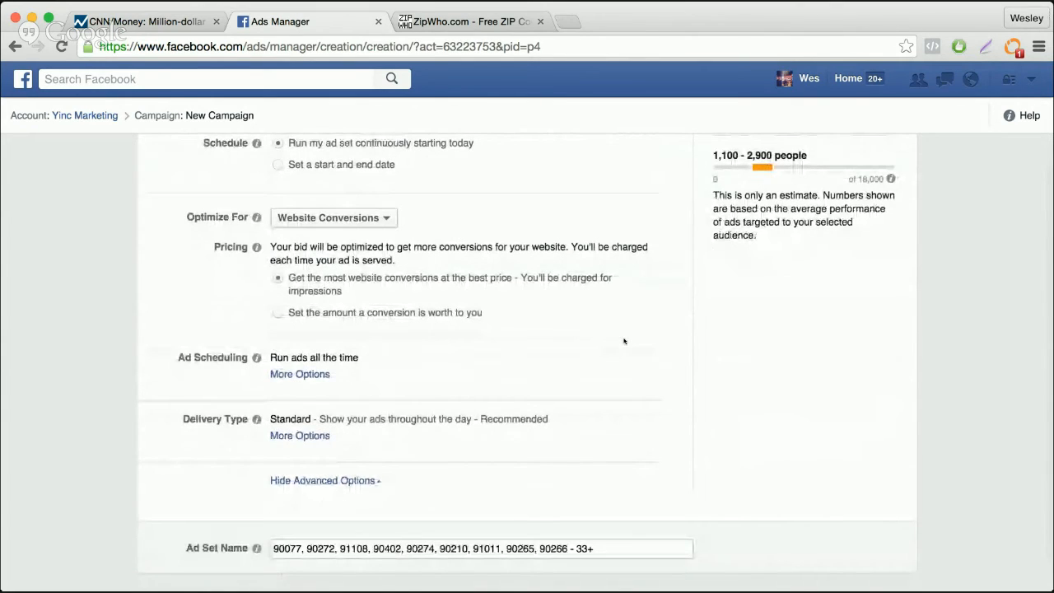
Step: From the ad image library, add the "Stop!" drawing, the megaphone-and-arrow drawing and the "YouTube Ads Not Working?" image to the ad creative
scroll(624, 341, "down", 5)
scroll(624, 341, "down", 8)
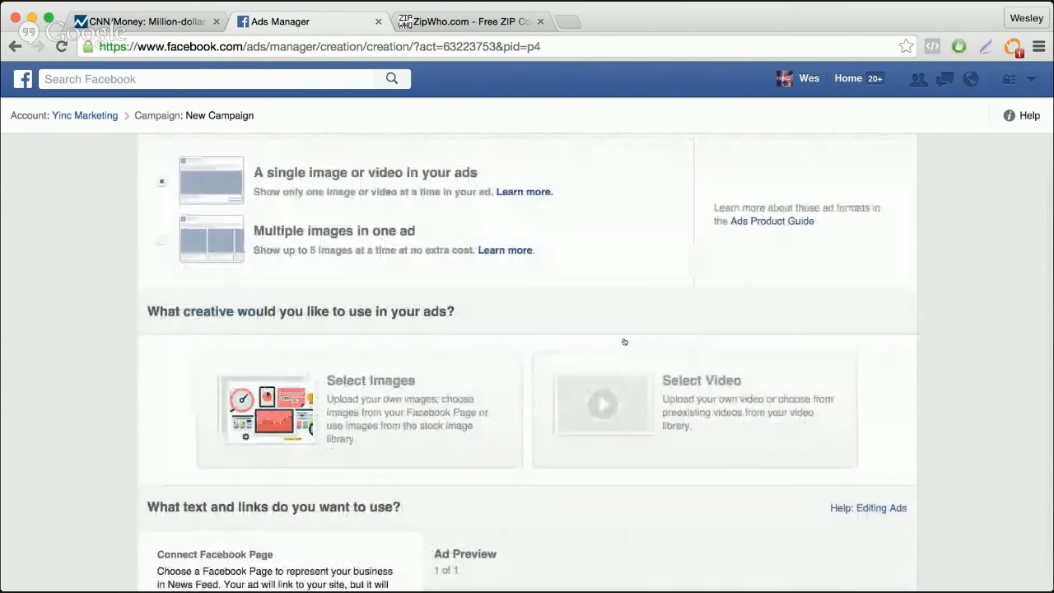
left_click(345, 427)
scroll(344, 426, "down", 2)
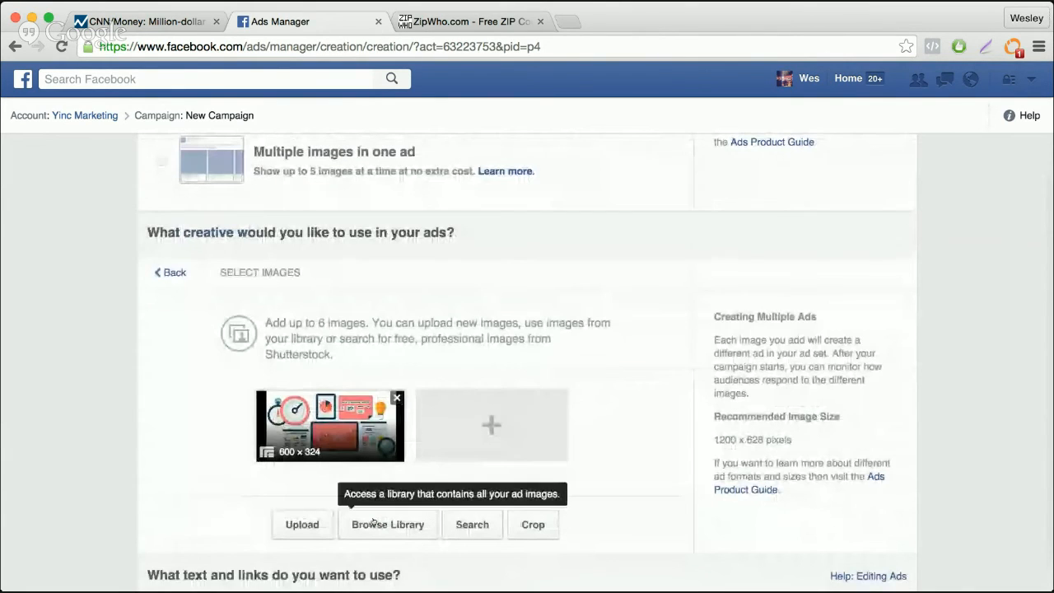
left_click(372, 524)
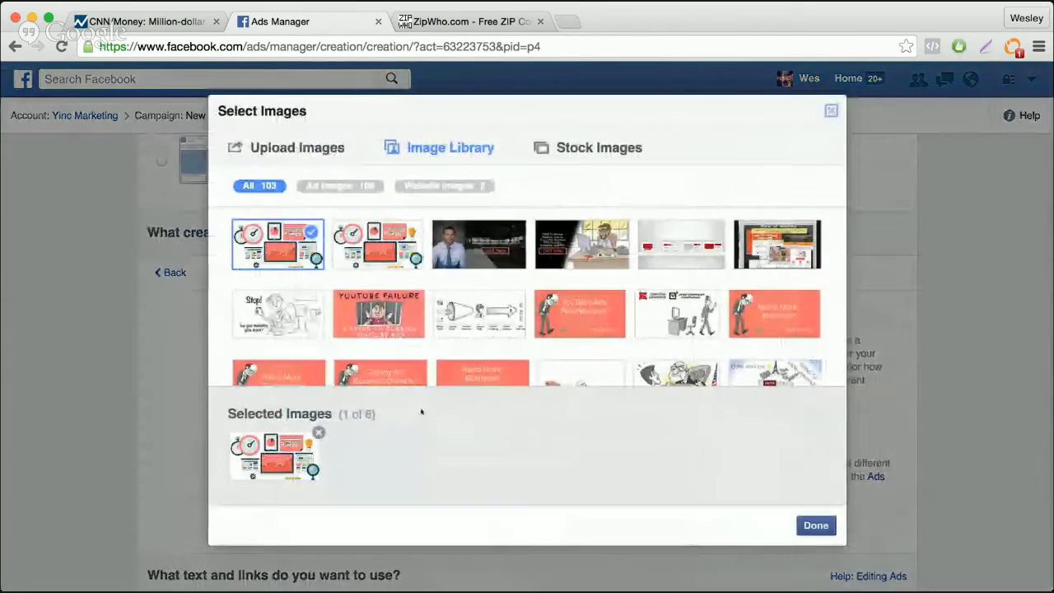
left_click(319, 315)
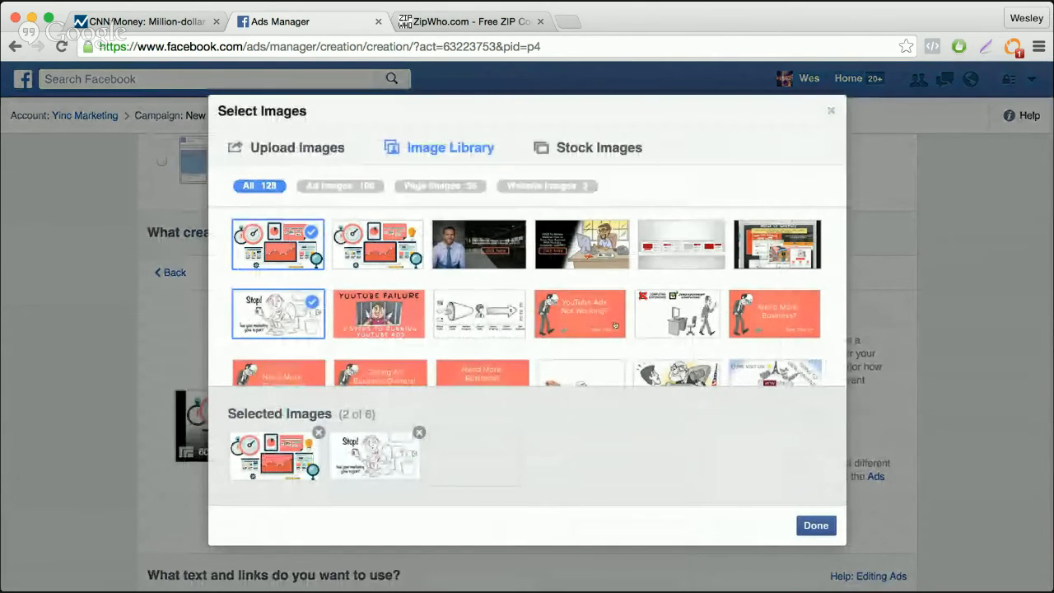
left_click(495, 325)
scroll(583, 297, "down", 1)
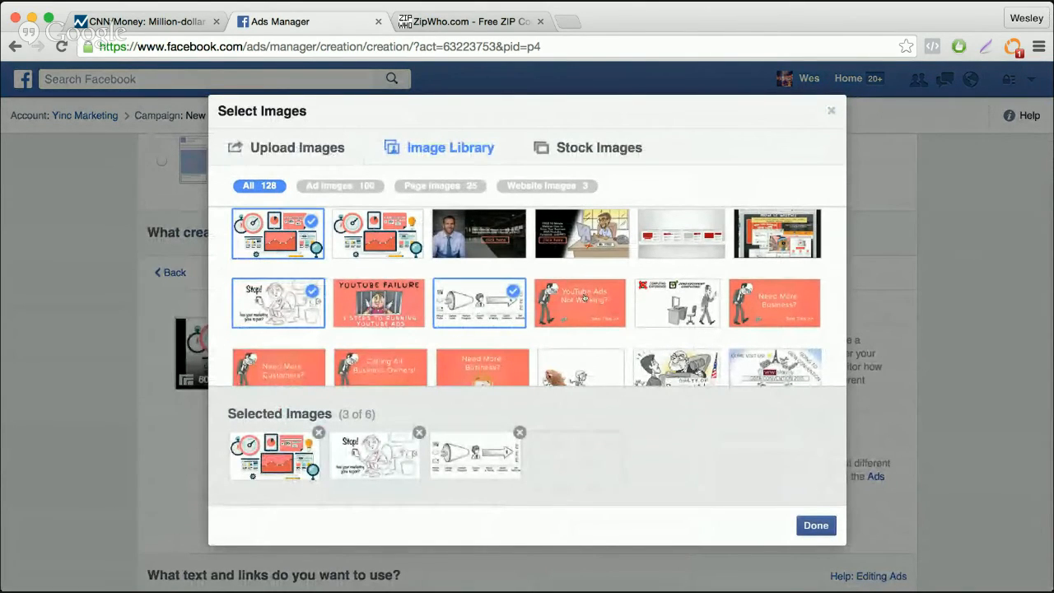
left_click(584, 297)
Step: Find the sketch of the stressed man holding his head at a desk and add it as the fifth ad image
scroll(576, 301, "down", 5)
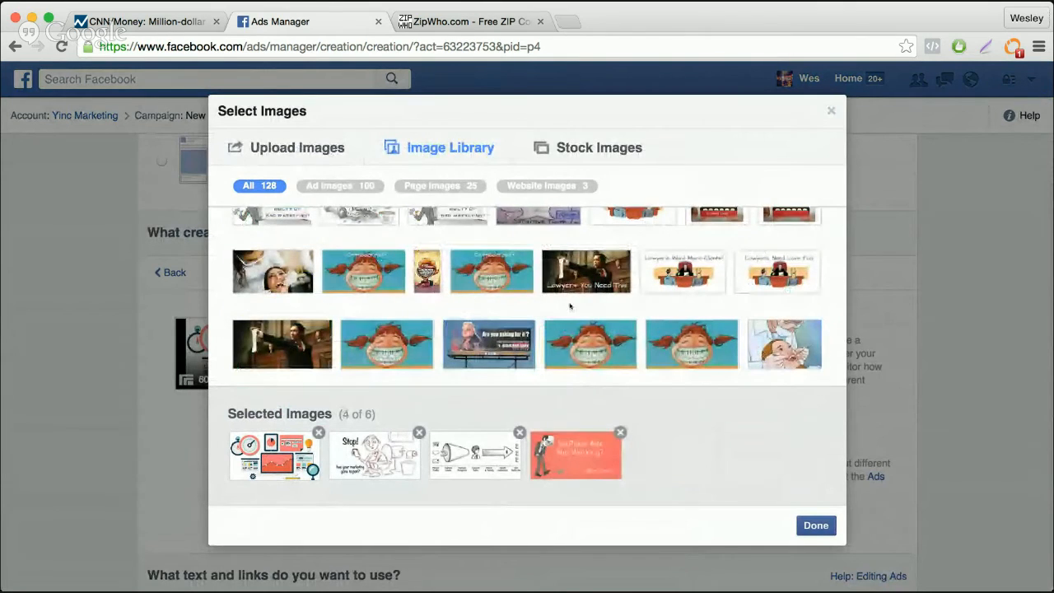
scroll(570, 306, "down", 3)
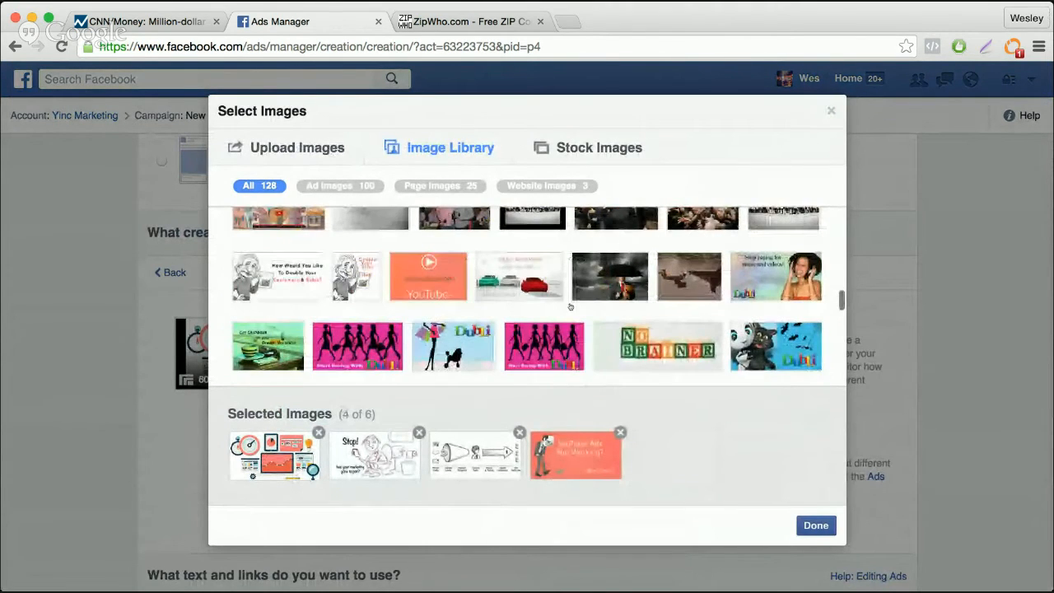
scroll(570, 306, "down", 8)
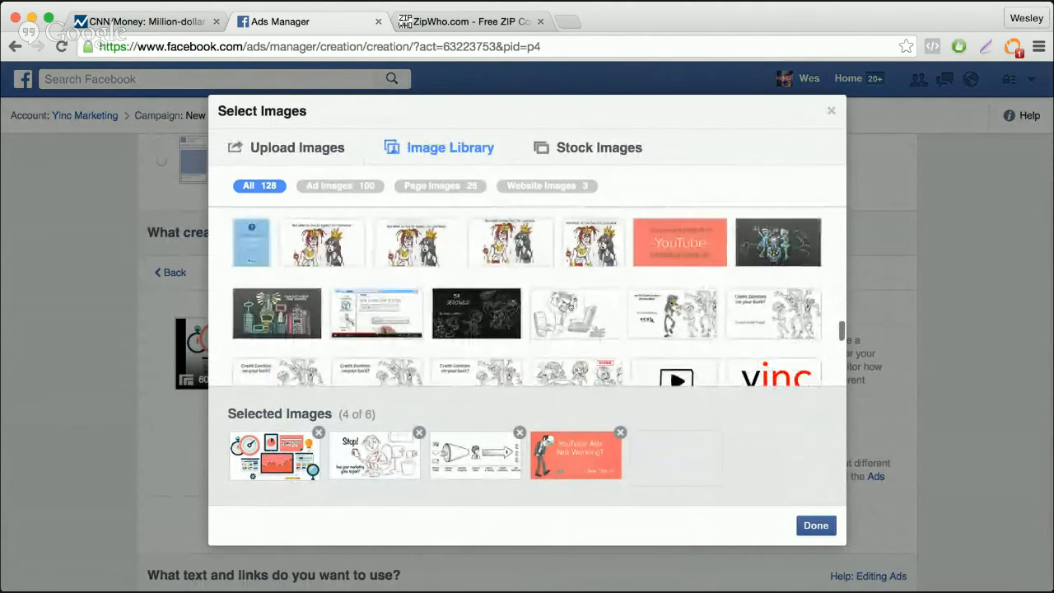
left_click(578, 245)
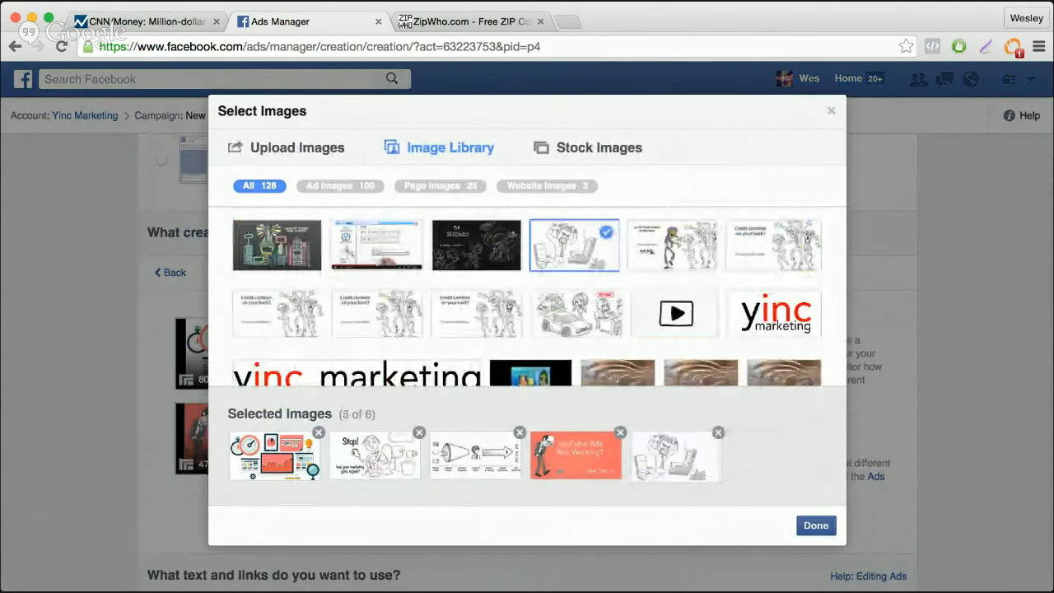
Step: Add the drawing about reaching the right audience with YouTube ads as the sixth image and confirm the image selection
scroll(442, 332, "down", 1)
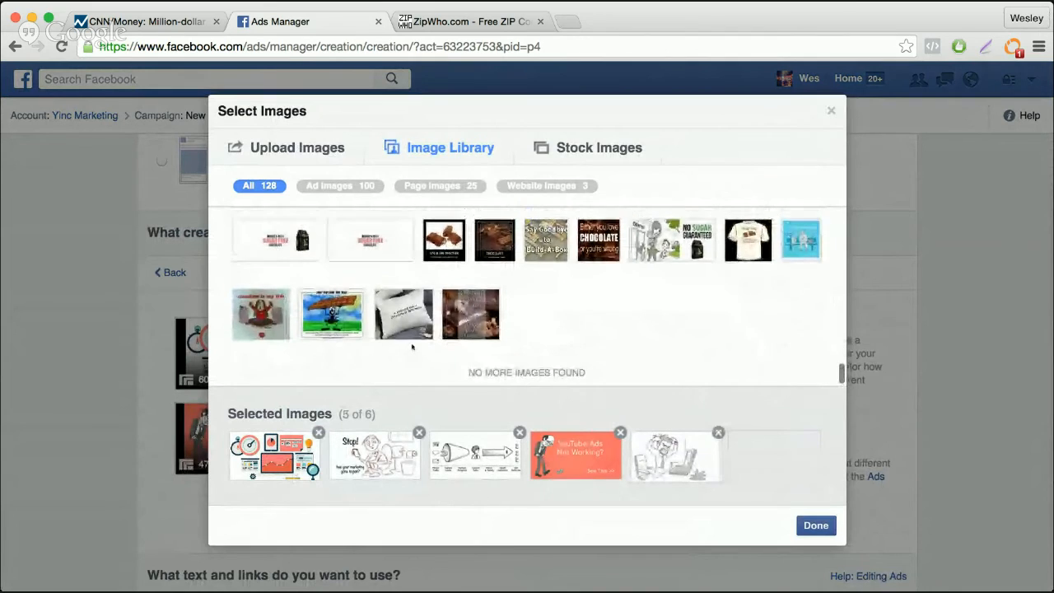
scroll(416, 347, "up", 2)
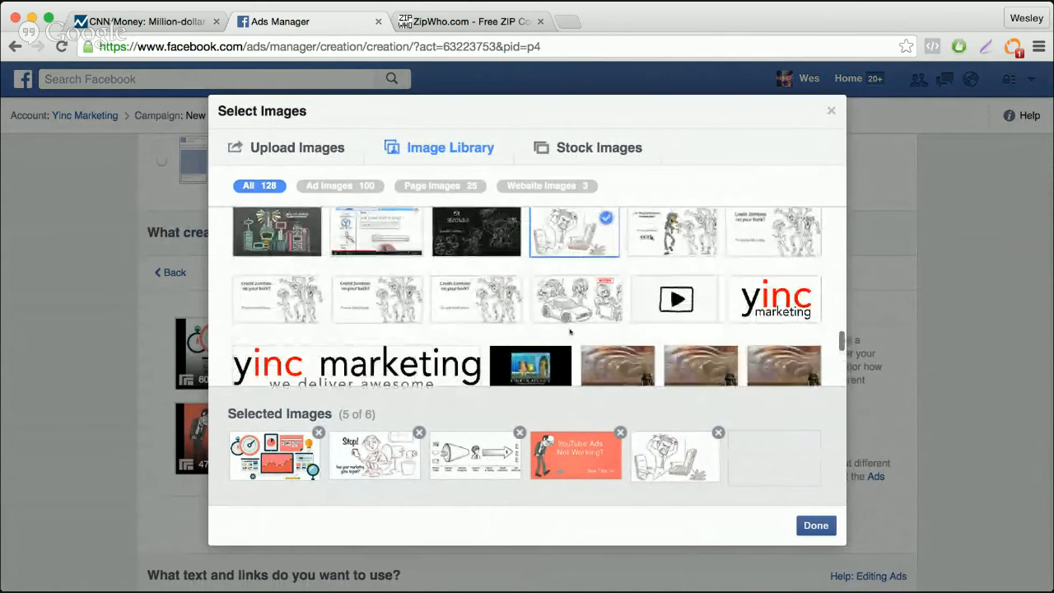
scroll(570, 332, "up", 3)
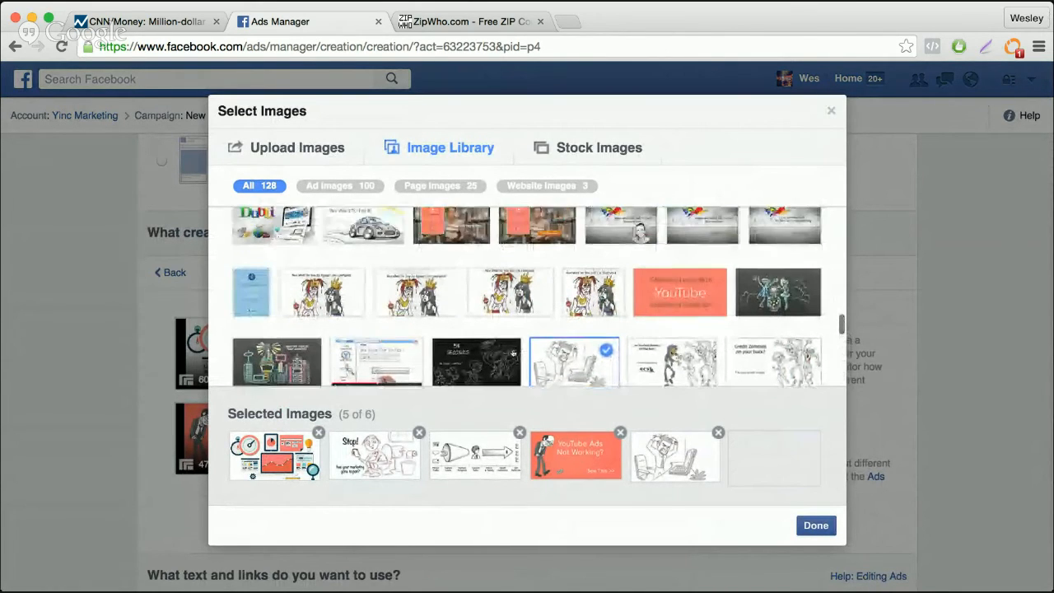
scroll(513, 353, "up", 10)
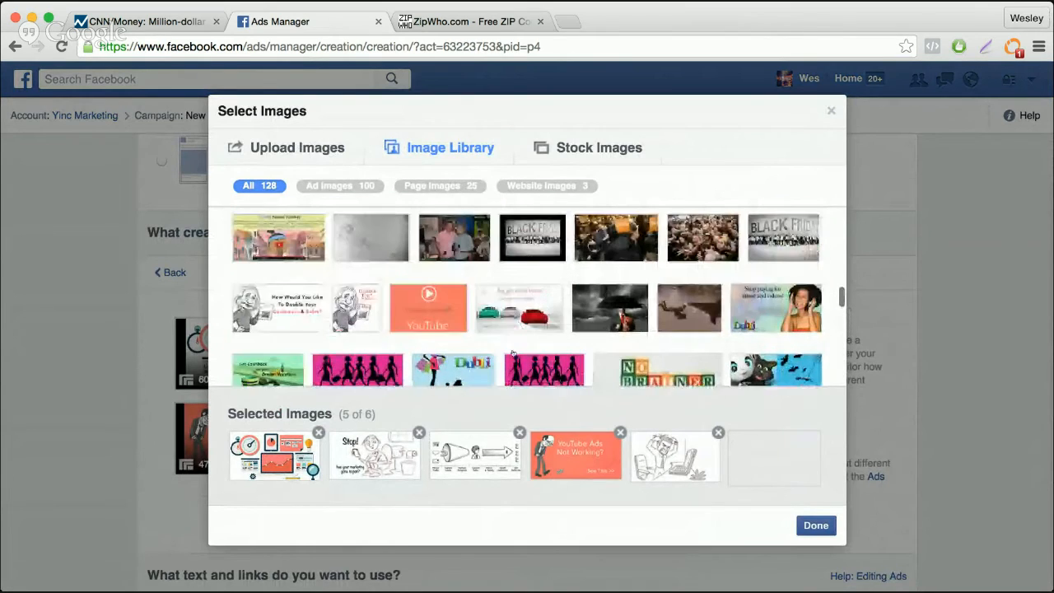
scroll(512, 352, "up", 4)
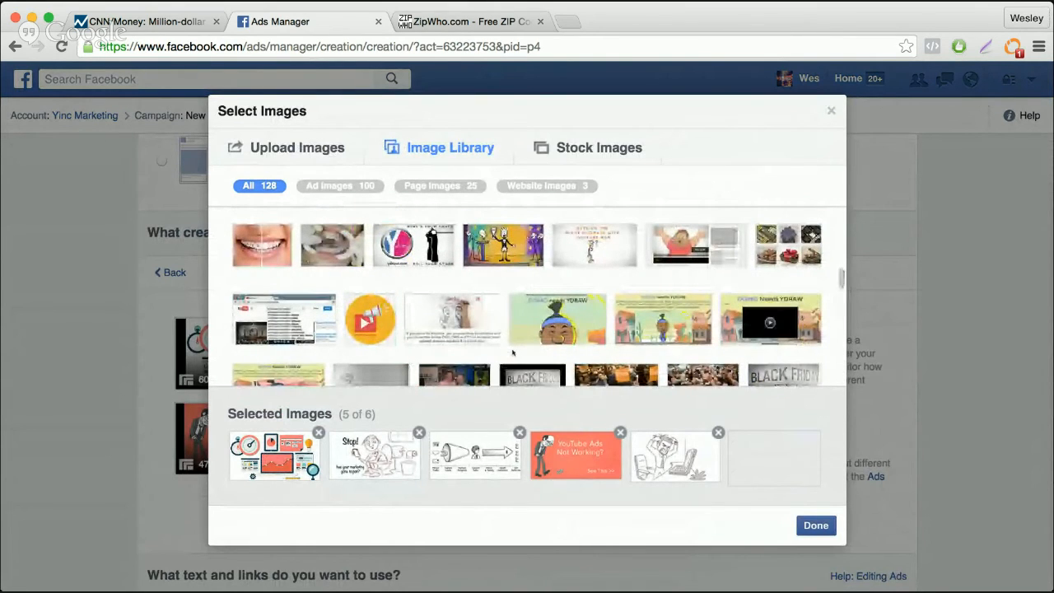
scroll(513, 352, "up", 3)
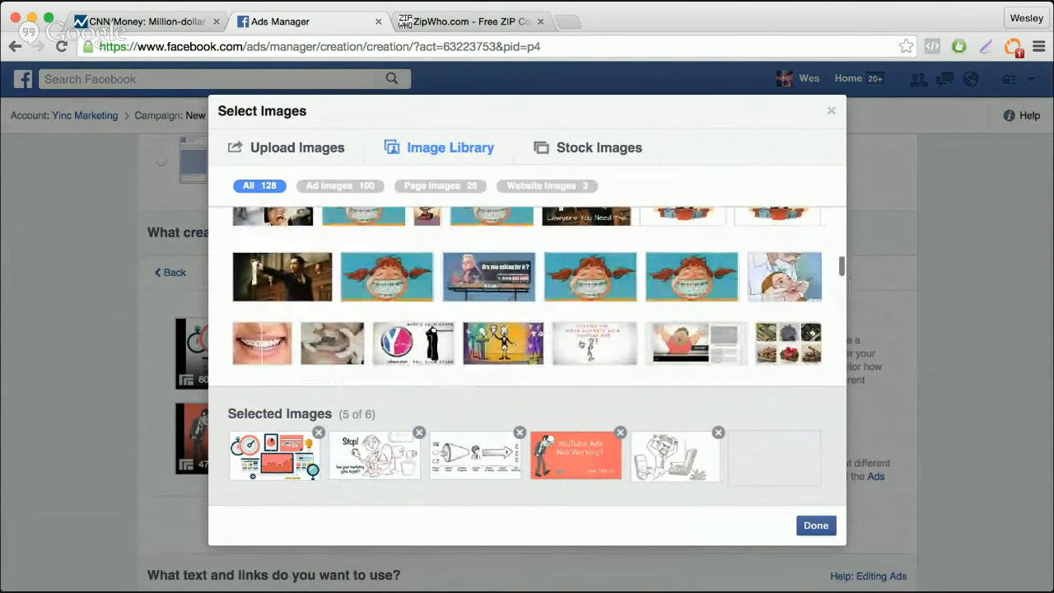
left_click(592, 341)
left_click(815, 525)
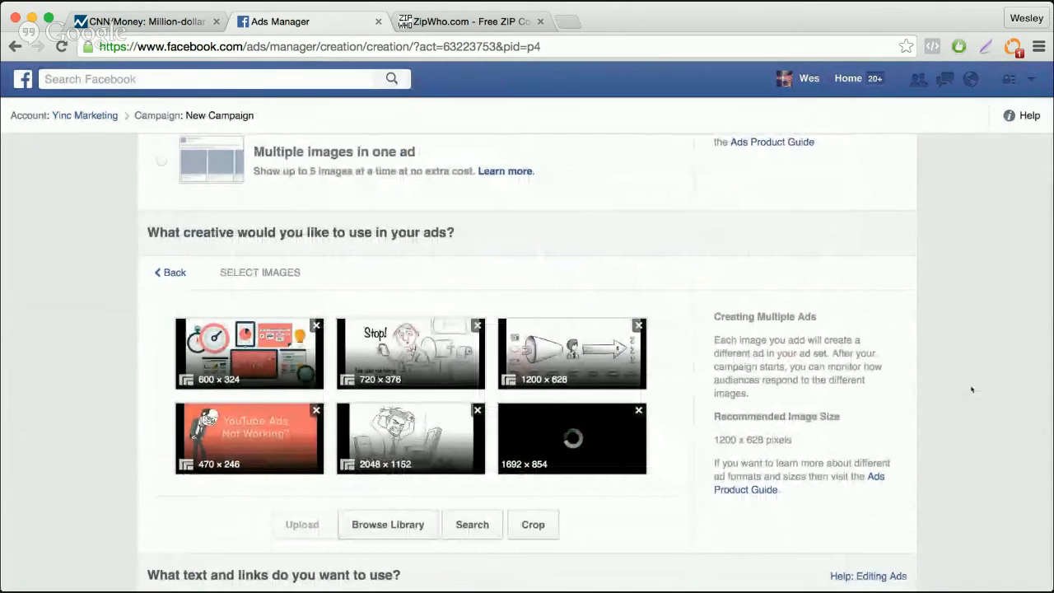
Step: Connect the Yinc Facebook Page to the ads in place of Amber Lyn Sugar Free Chocolates
scroll(971, 389, "down", 5)
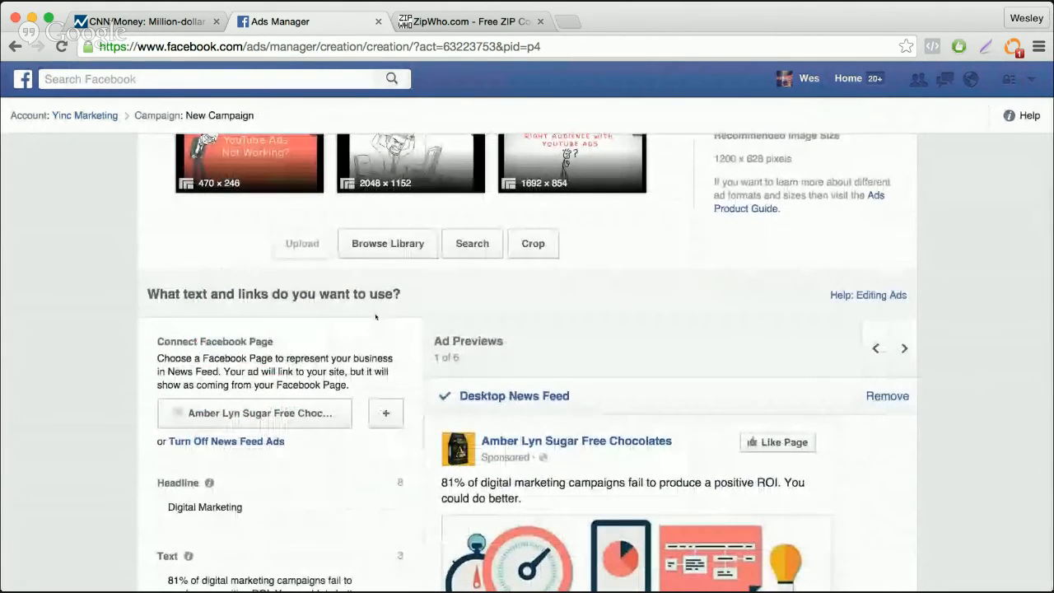
left_click(254, 412)
scroll(275, 512, "down", 5)
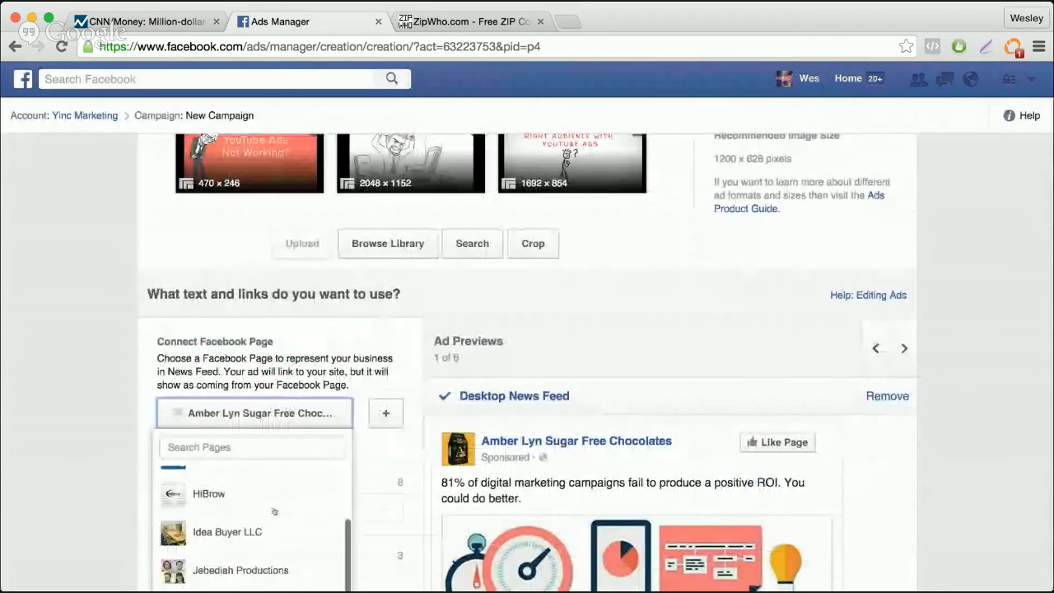
scroll(274, 511, "down", 6)
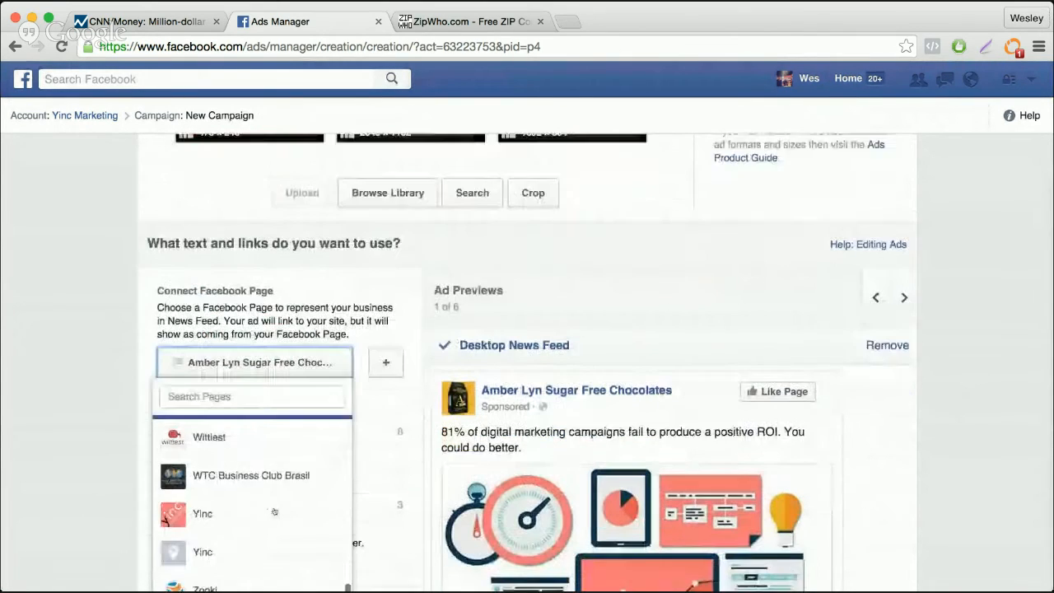
left_click(267, 459)
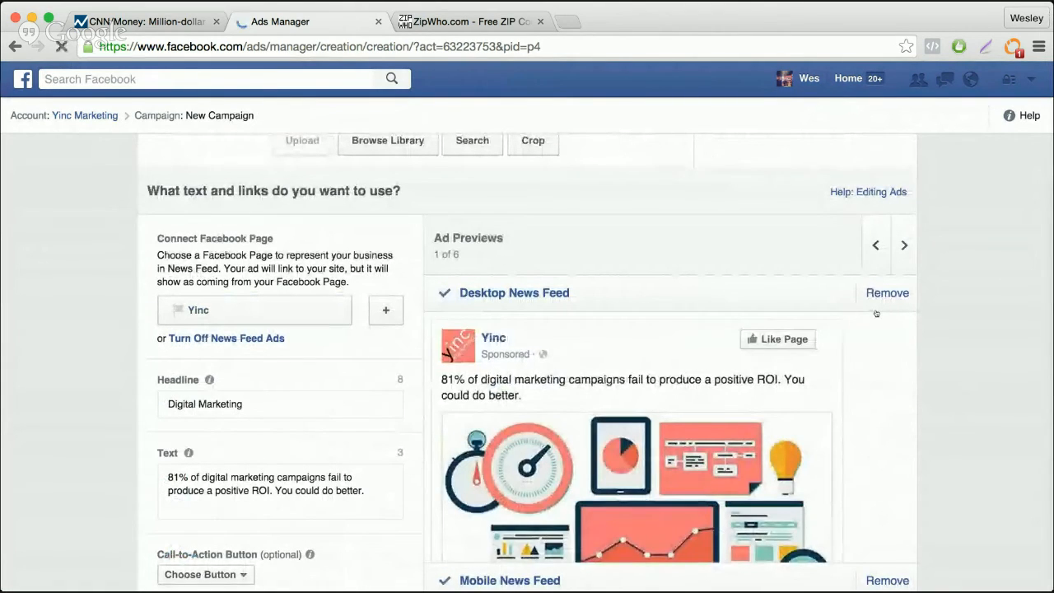
Step: Check the desktop News Feed preview and set the ad's call-to-action button to Learn More
scroll(876, 313, "down", 2)
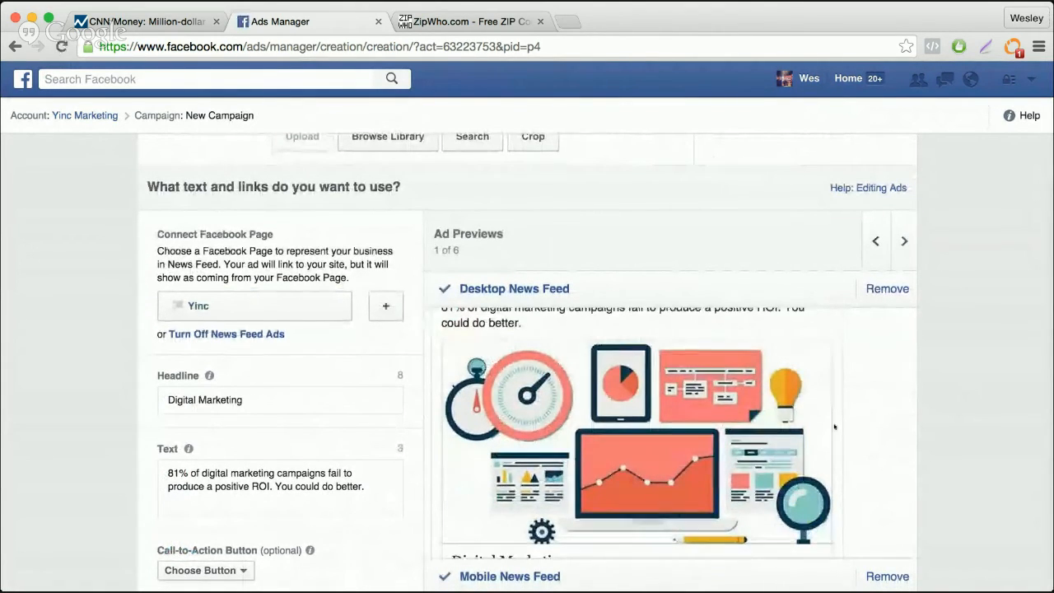
scroll(950, 459, "down", 3)
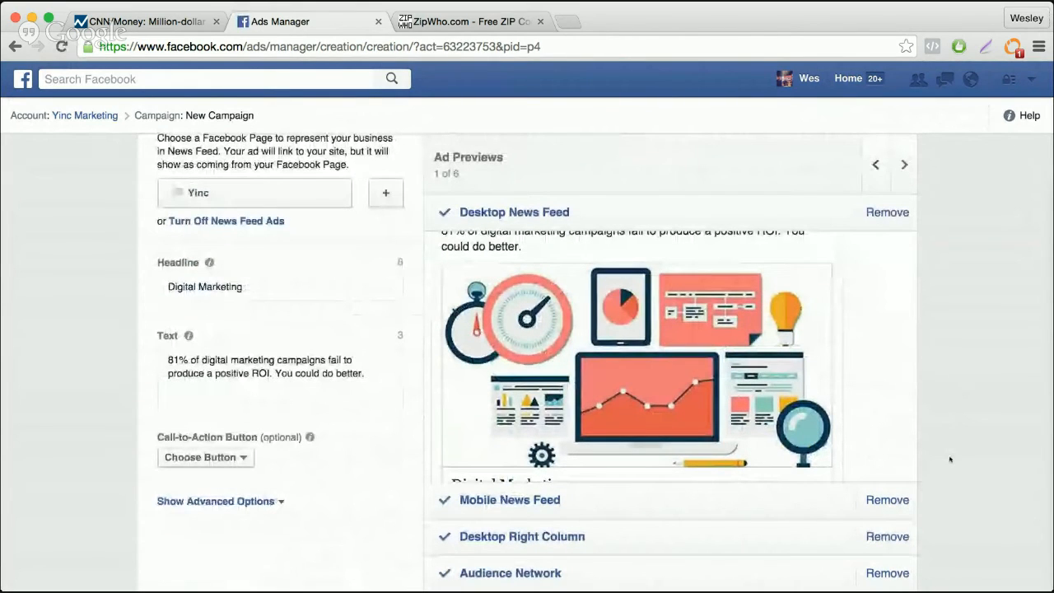
scroll(498, 438, "up", 2)
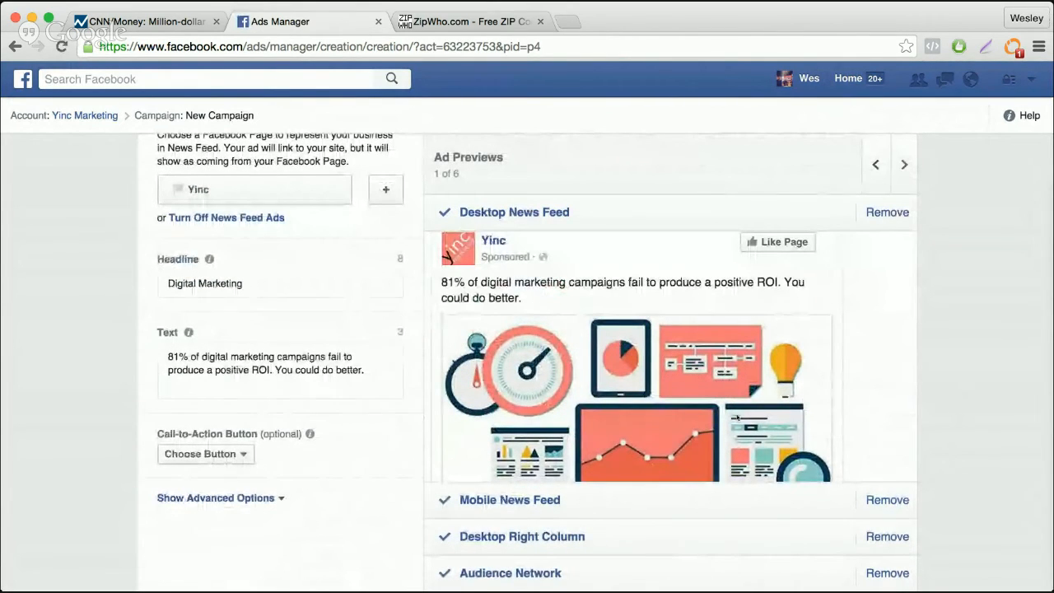
scroll(324, 444, "down", 1)
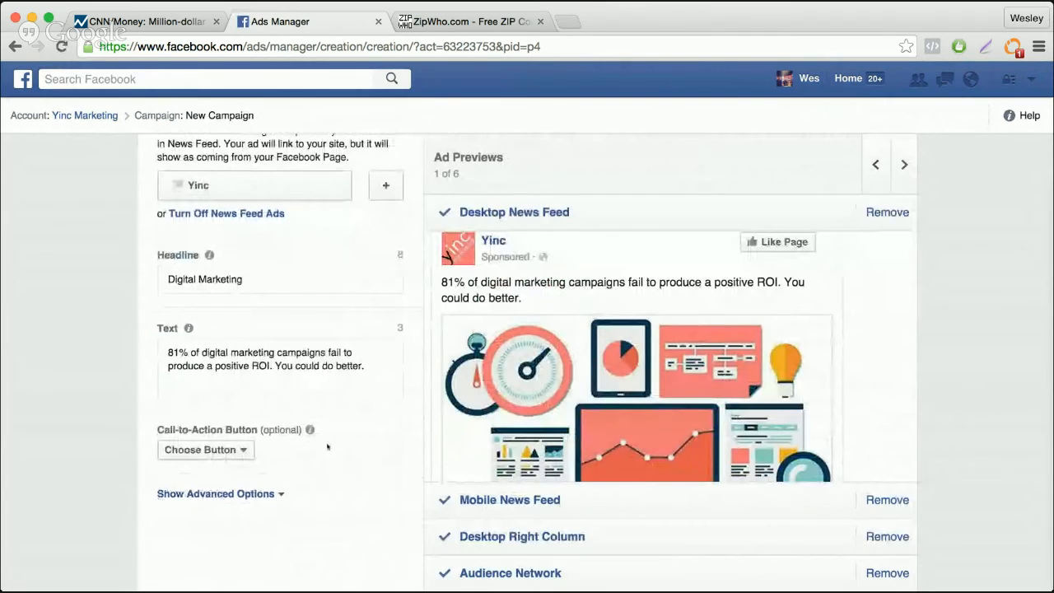
left_click(243, 413)
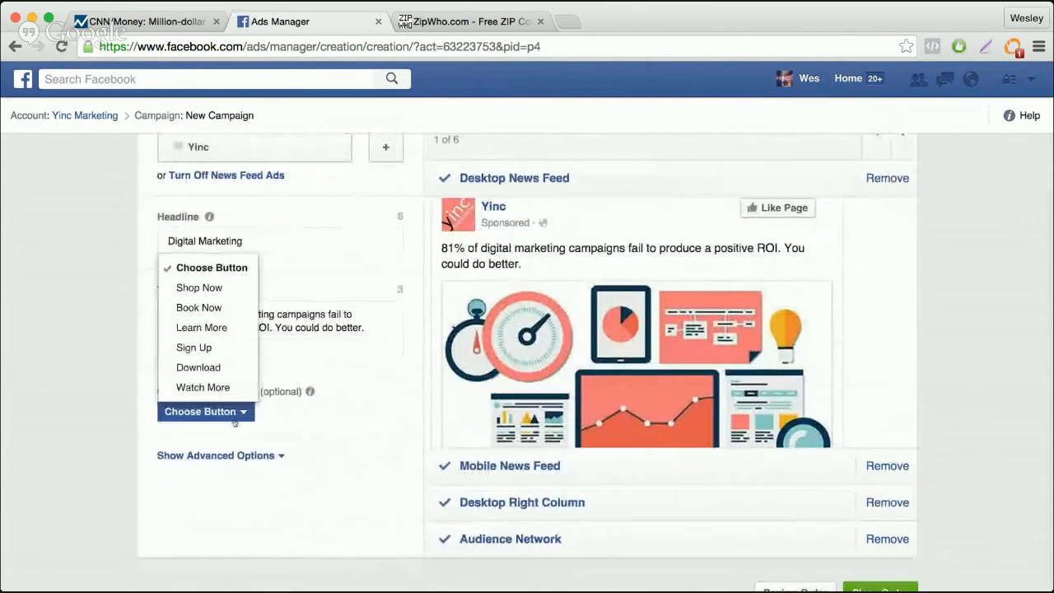
left_click(216, 328)
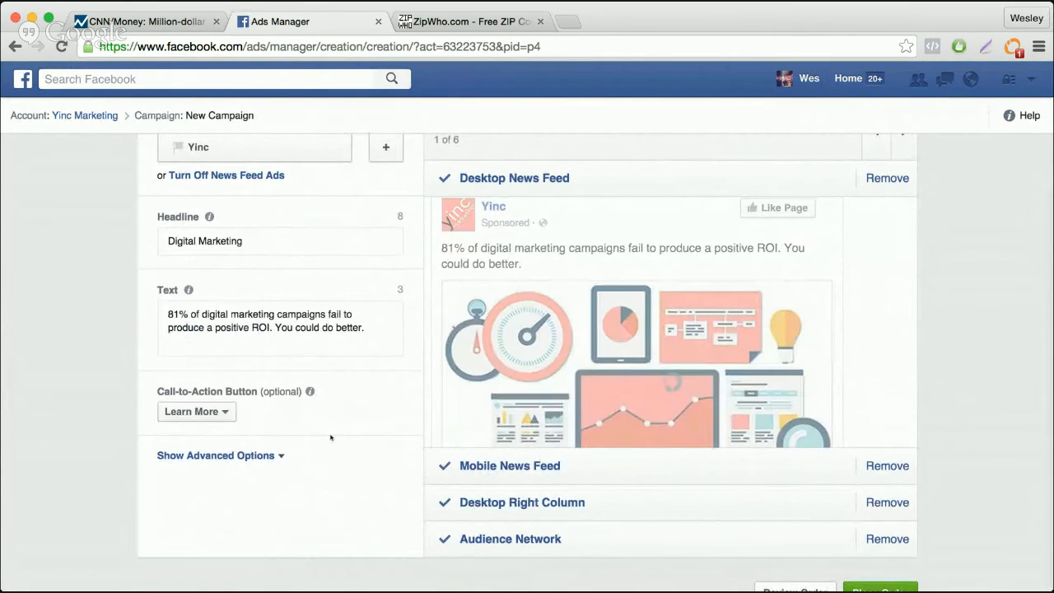
Step: Show the ad's advanced options and enter "Sign up for a free consultation!" as the News Feed link description
left_click(275, 455)
scroll(274, 455, "down", 2)
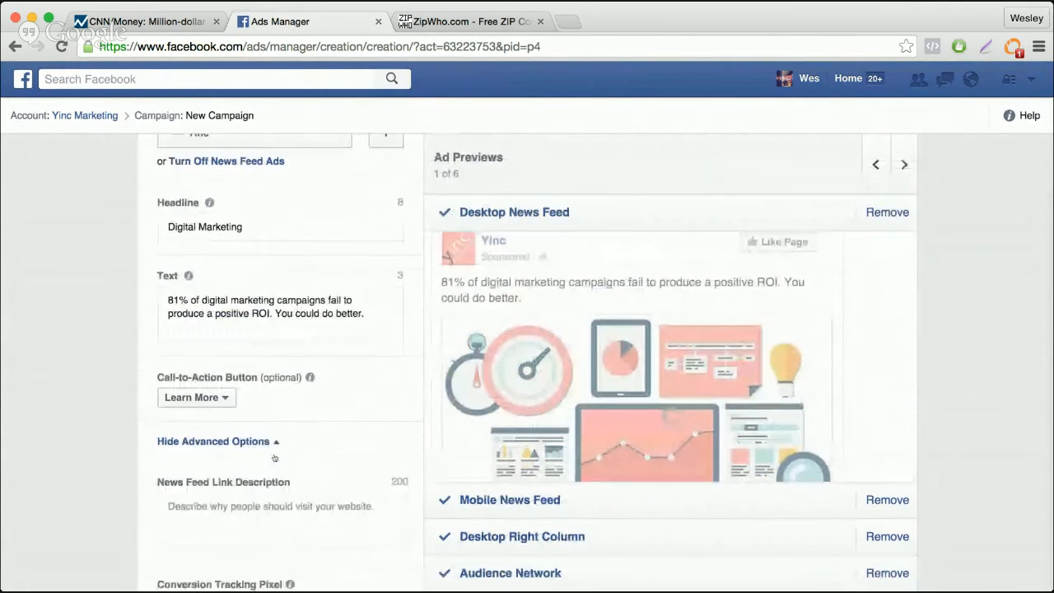
left_click(273, 467)
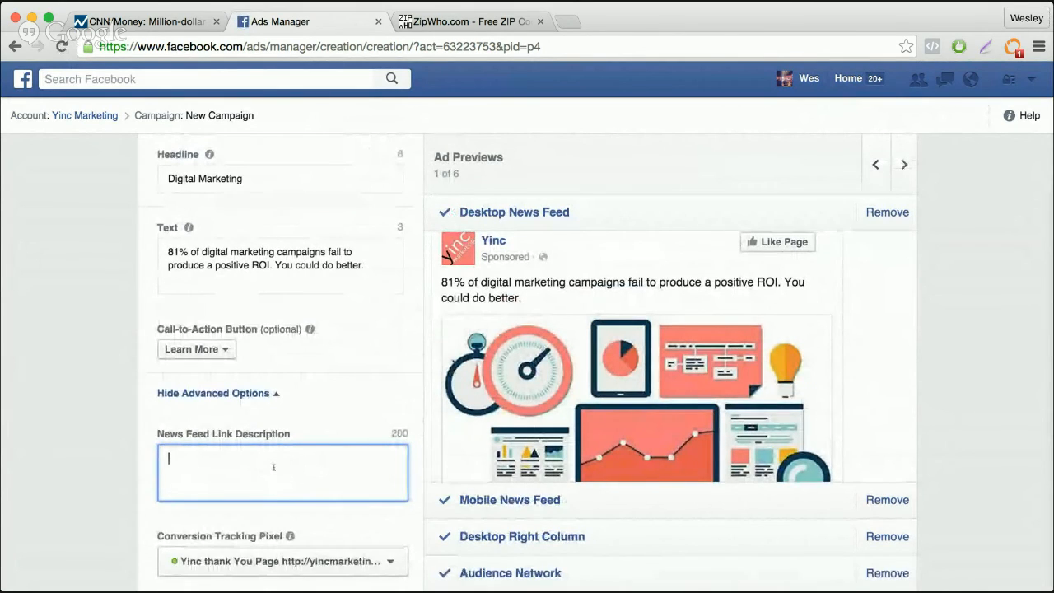
type("SIgn up")
key("BackSpace")
key("BackSpace")
key("BackSpace")
key("BackSpace")
key("BackSpace")
key("BackSpace")
key("BackSpace")
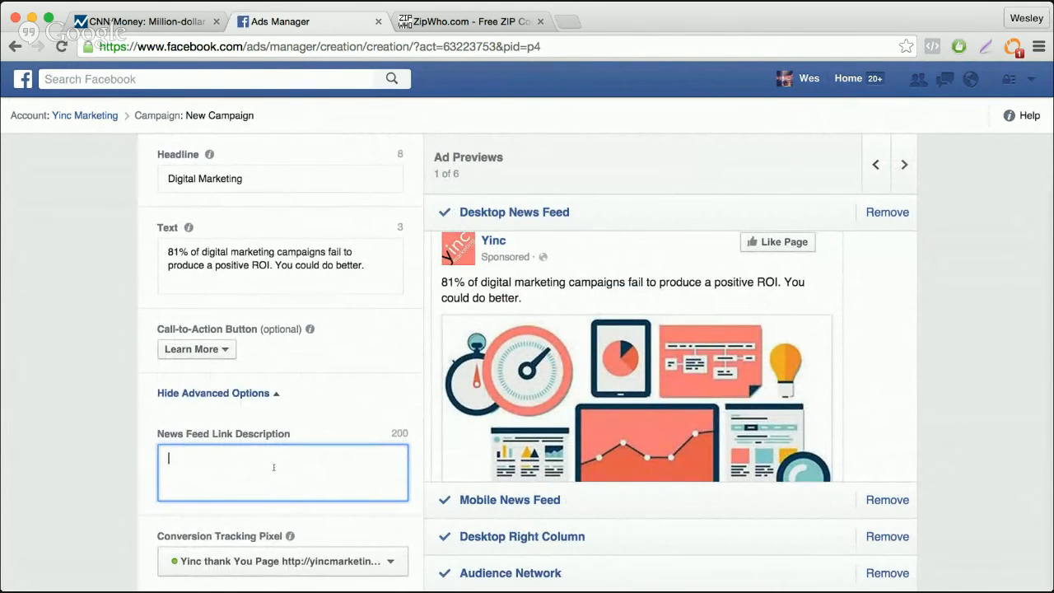
type("Sign up for a free cons")
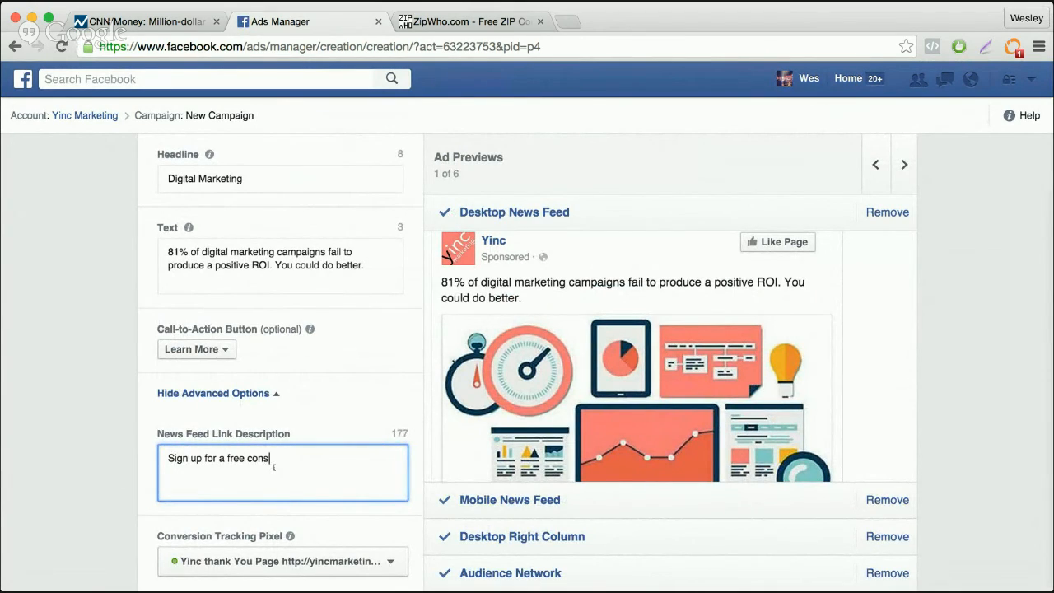
type("ultation!")
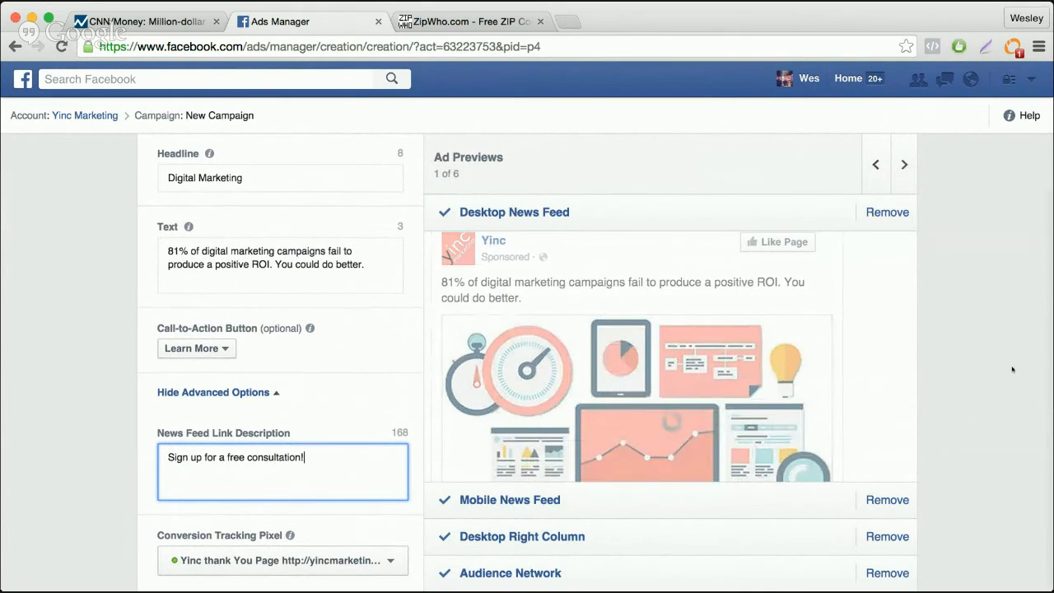
Step: Remove the Audience Network, Desktop Right Column and Mobile News Feed placements, keeping only Desktop News Feed
scroll(1012, 369, "down", 1)
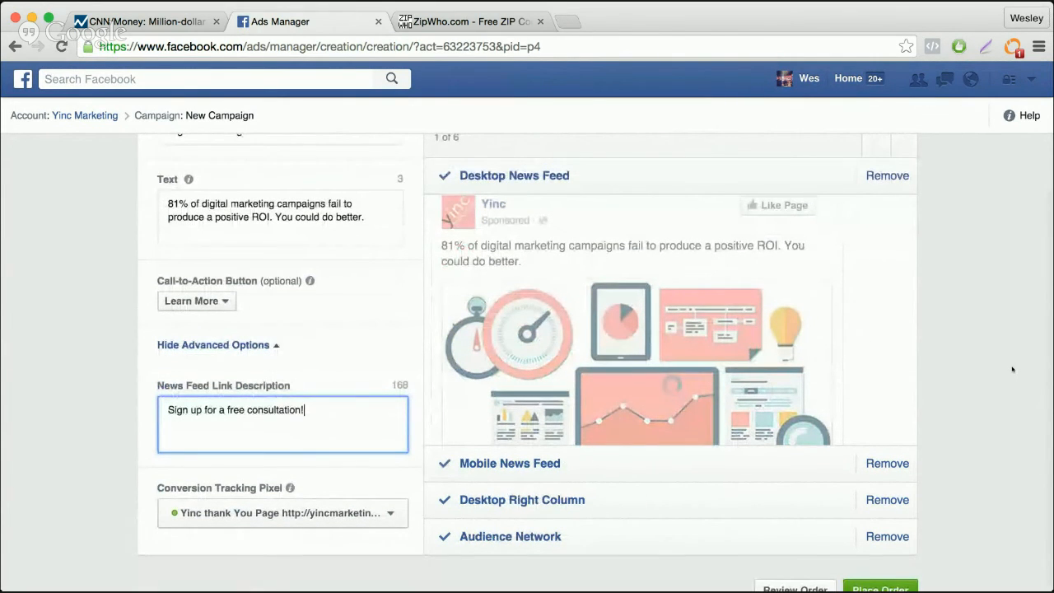
scroll(910, 417, "down", 1)
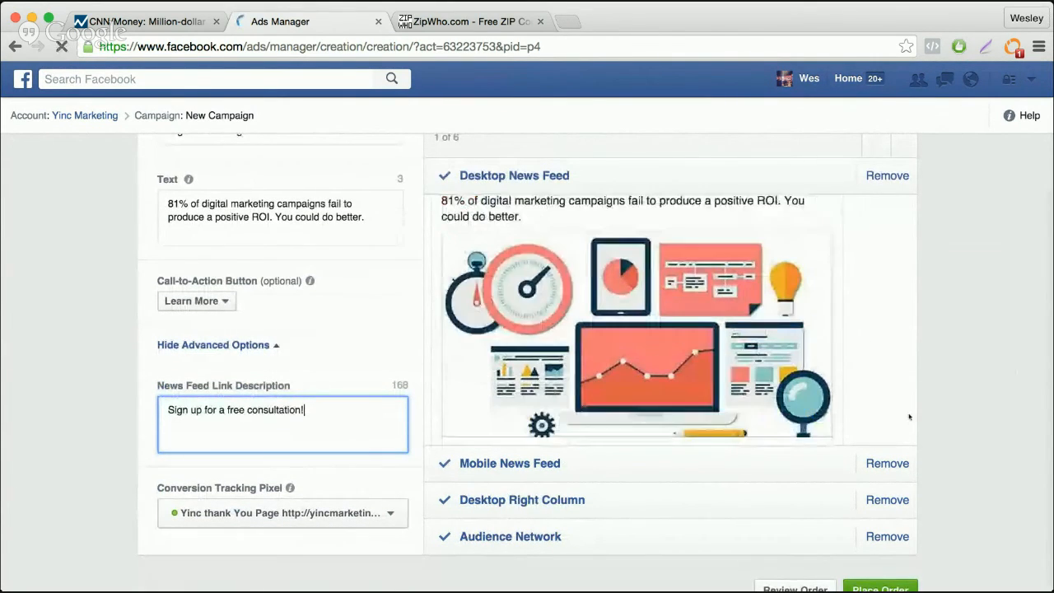
left_click(893, 542)
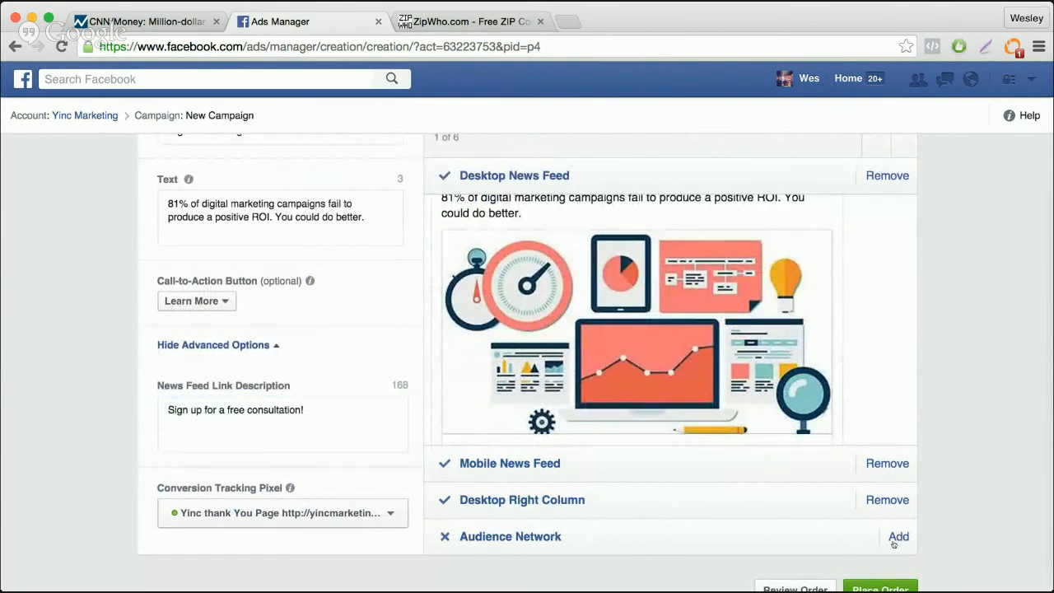
left_click(889, 498)
left_click(875, 466)
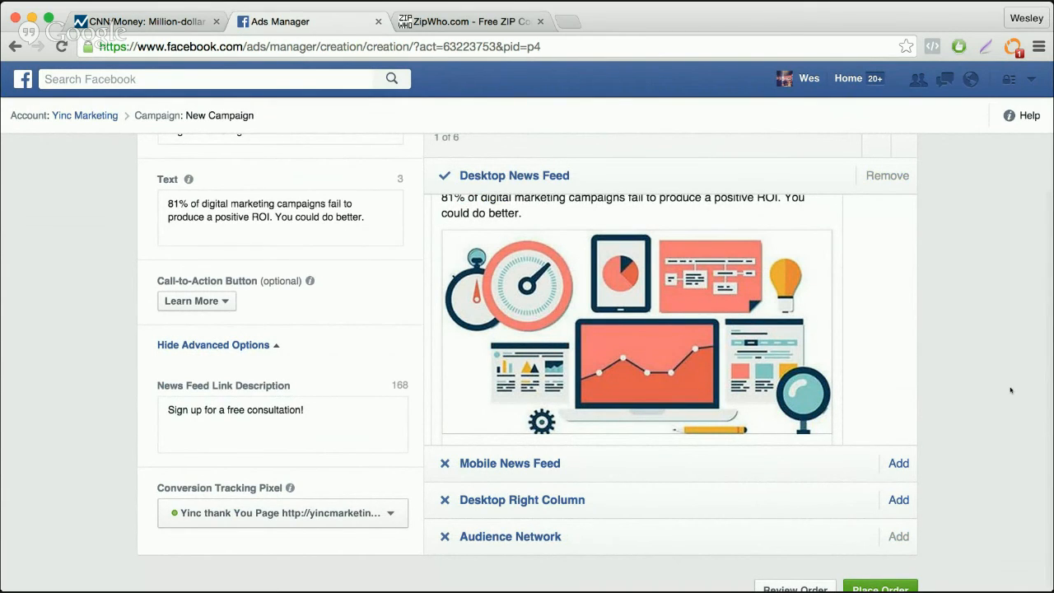
Step: Review the ad preview and settings down to the order section, and switch to ZipWho's California median income results
scroll(1010, 390, "up", 2)
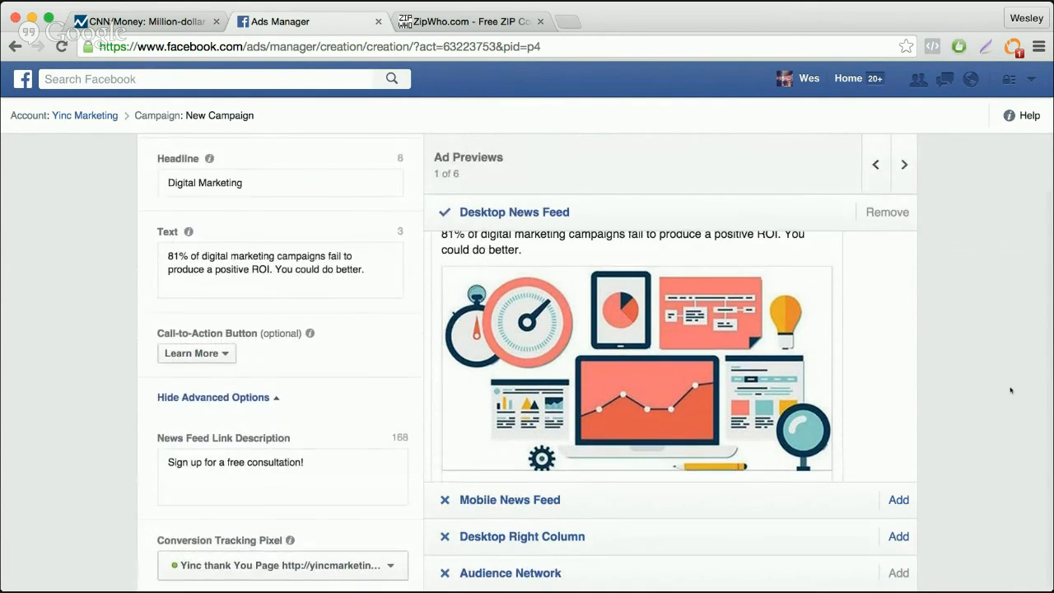
scroll(798, 447, "down", 1)
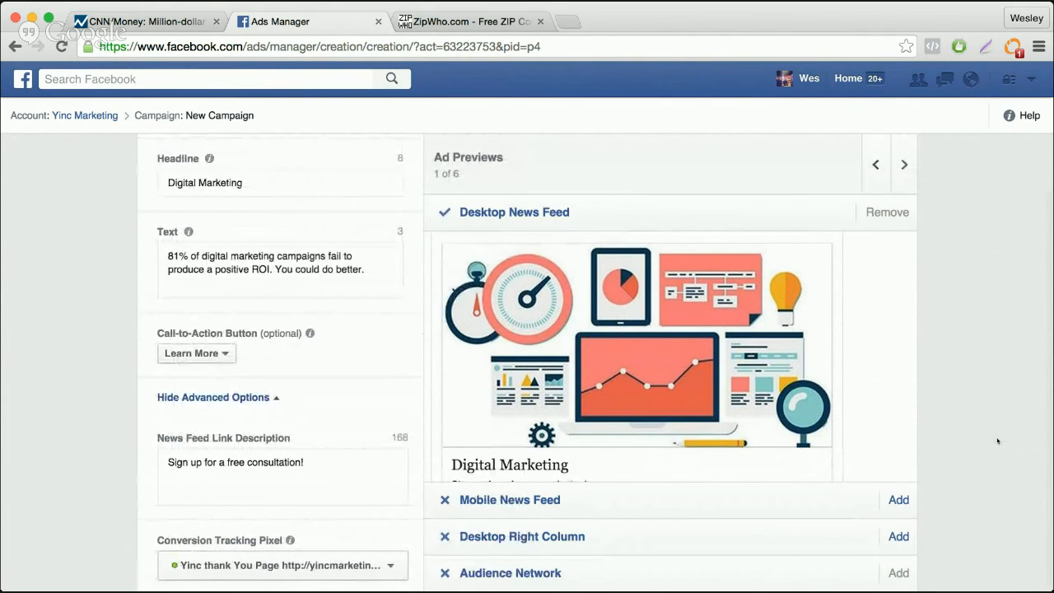
scroll(997, 441, "down", 1)
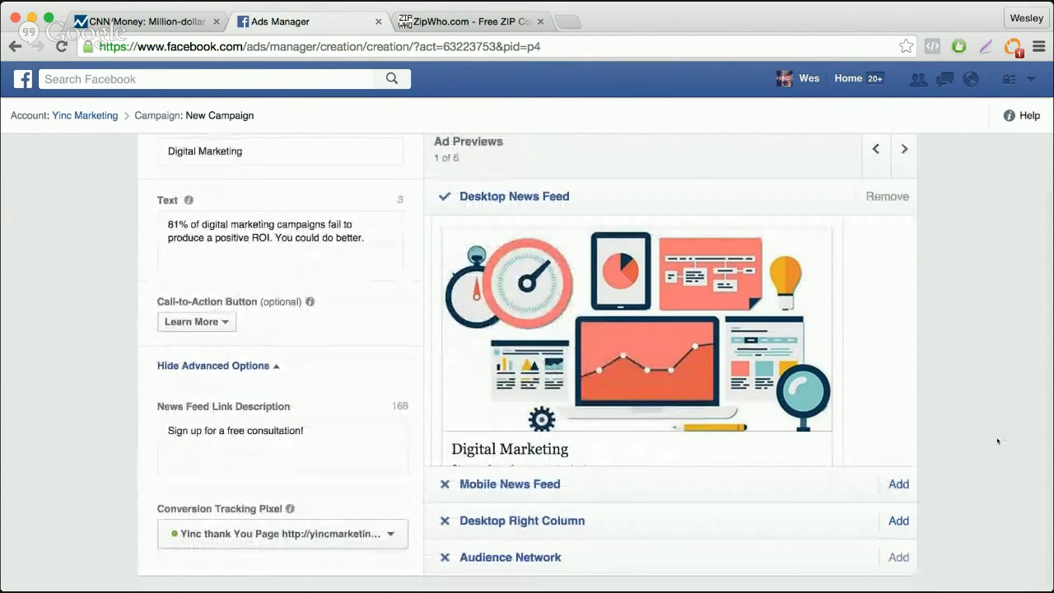
scroll(997, 442, "down", 3)
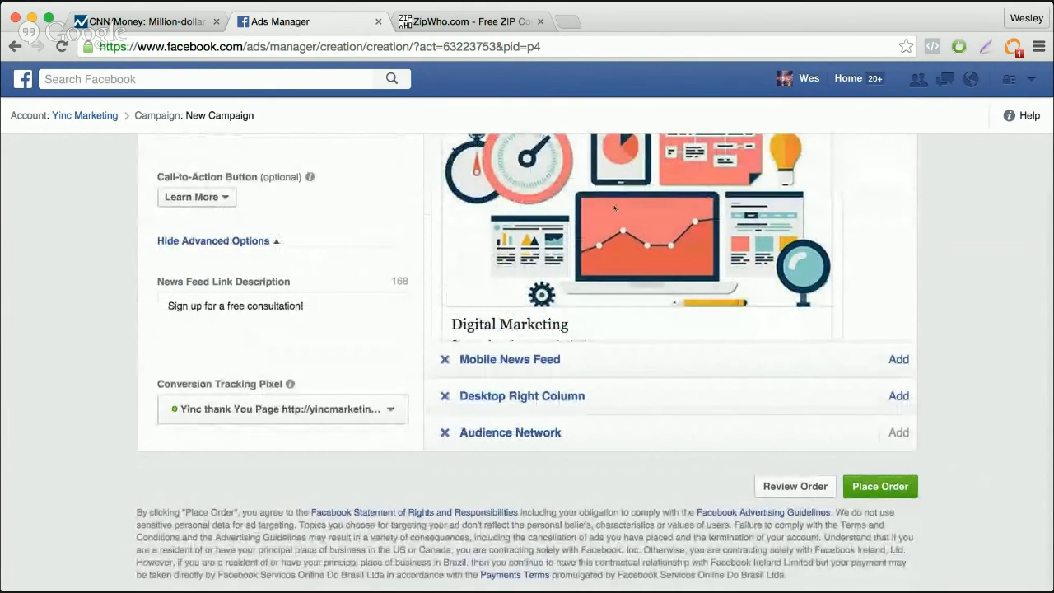
left_click(500, 23)
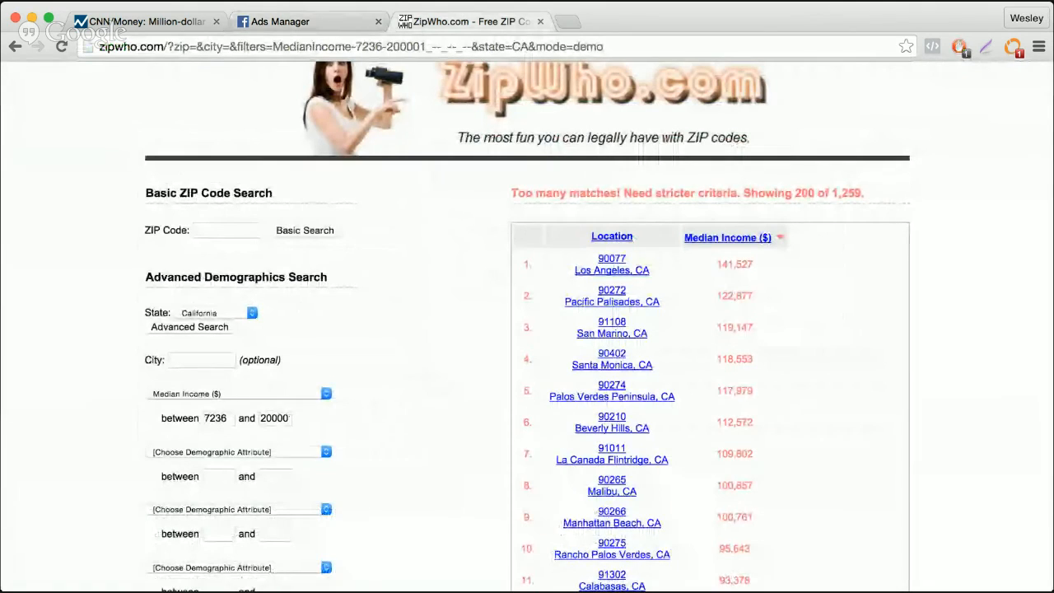